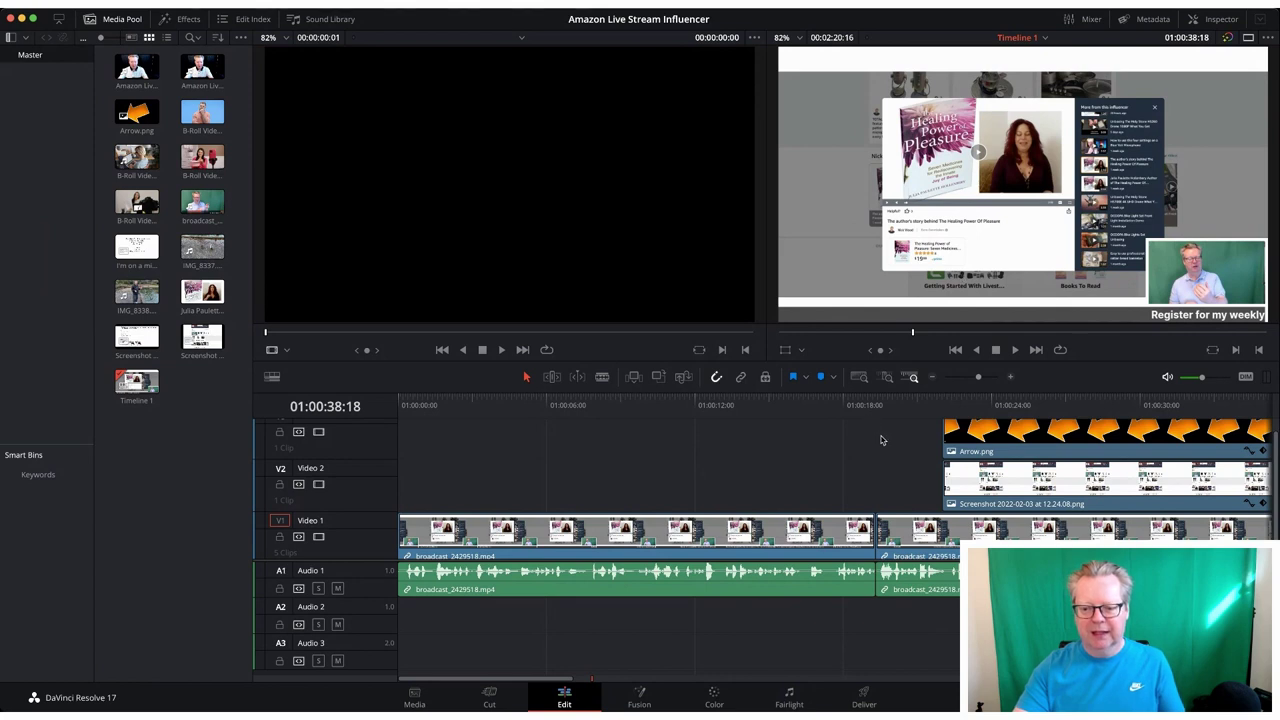
Move the timeline playhead to about 01:00:19:24.
click(879, 400)
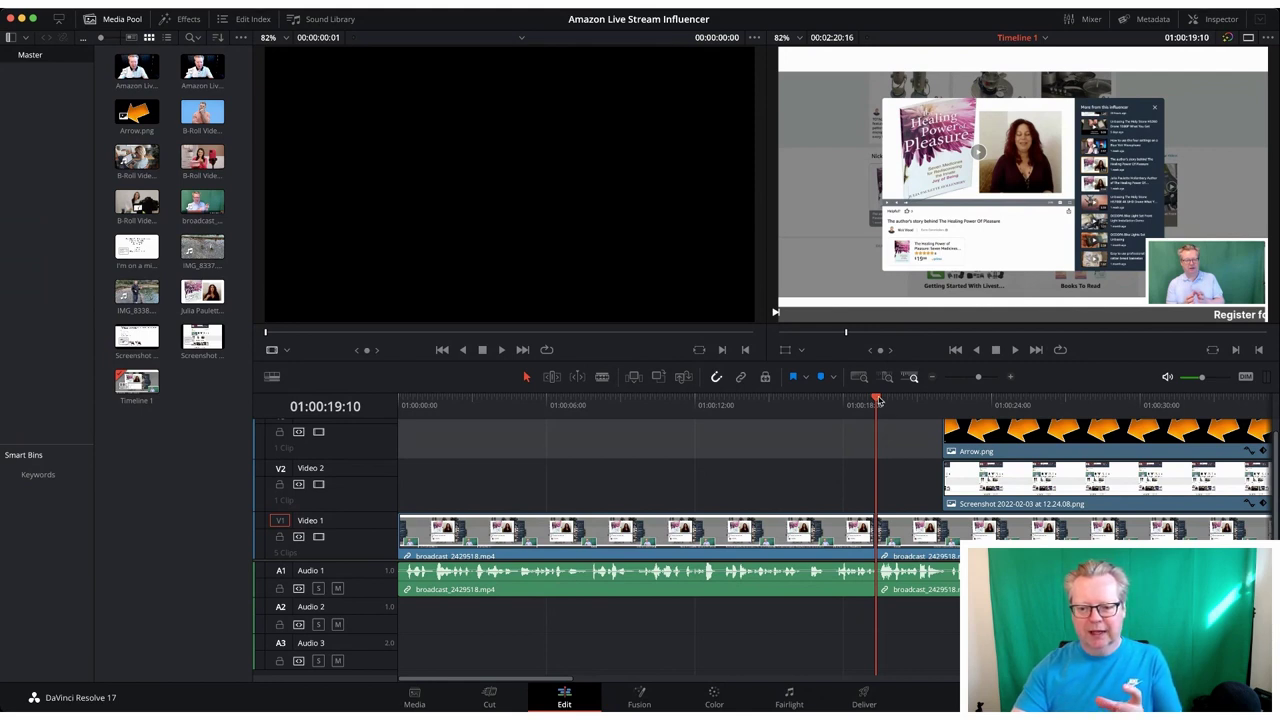
click(889, 399)
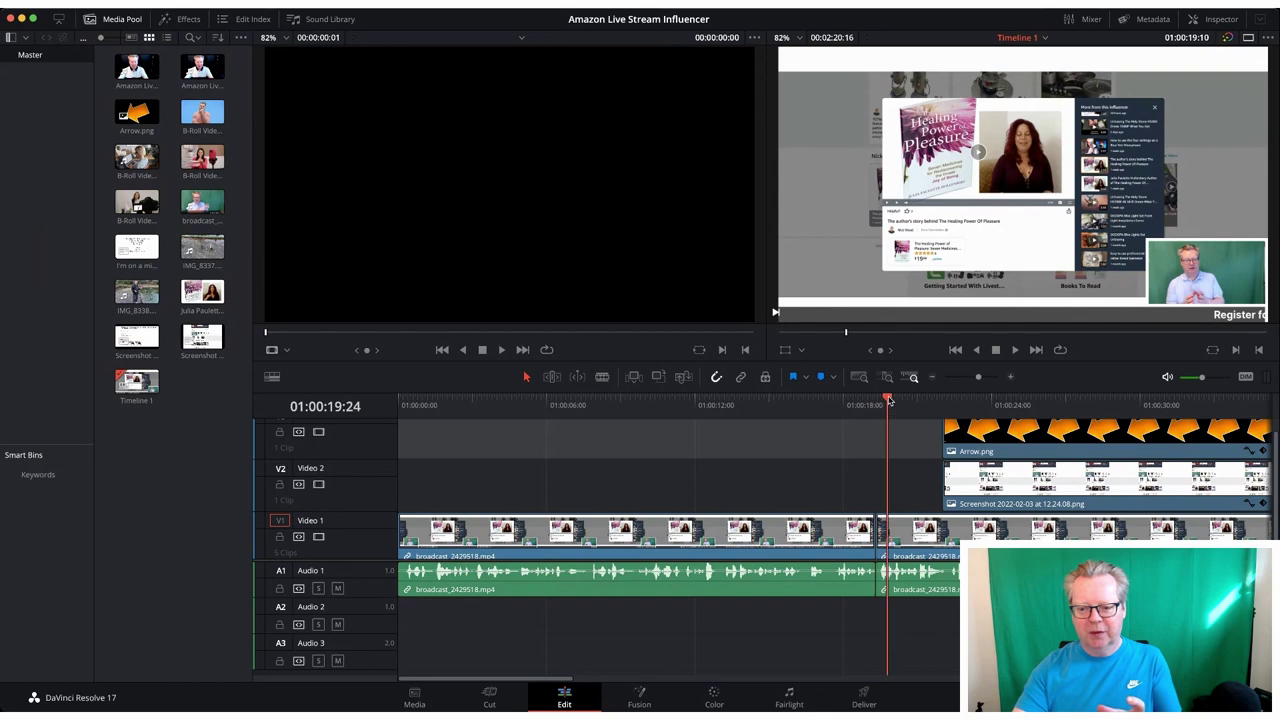
Scrub the playhead forward, then back to 01:00:20:04.
drag(889, 399, 967, 400)
scroll(907, 430, right, 1)
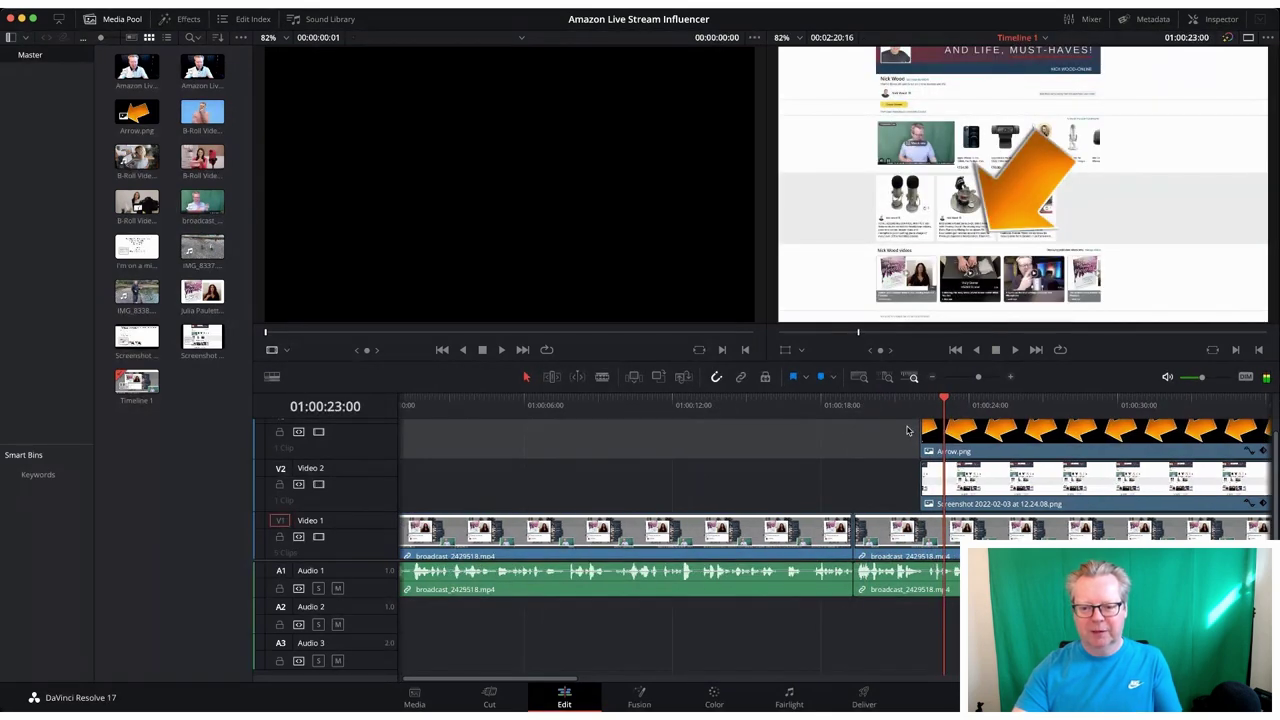
scroll(907, 430, right, 5)
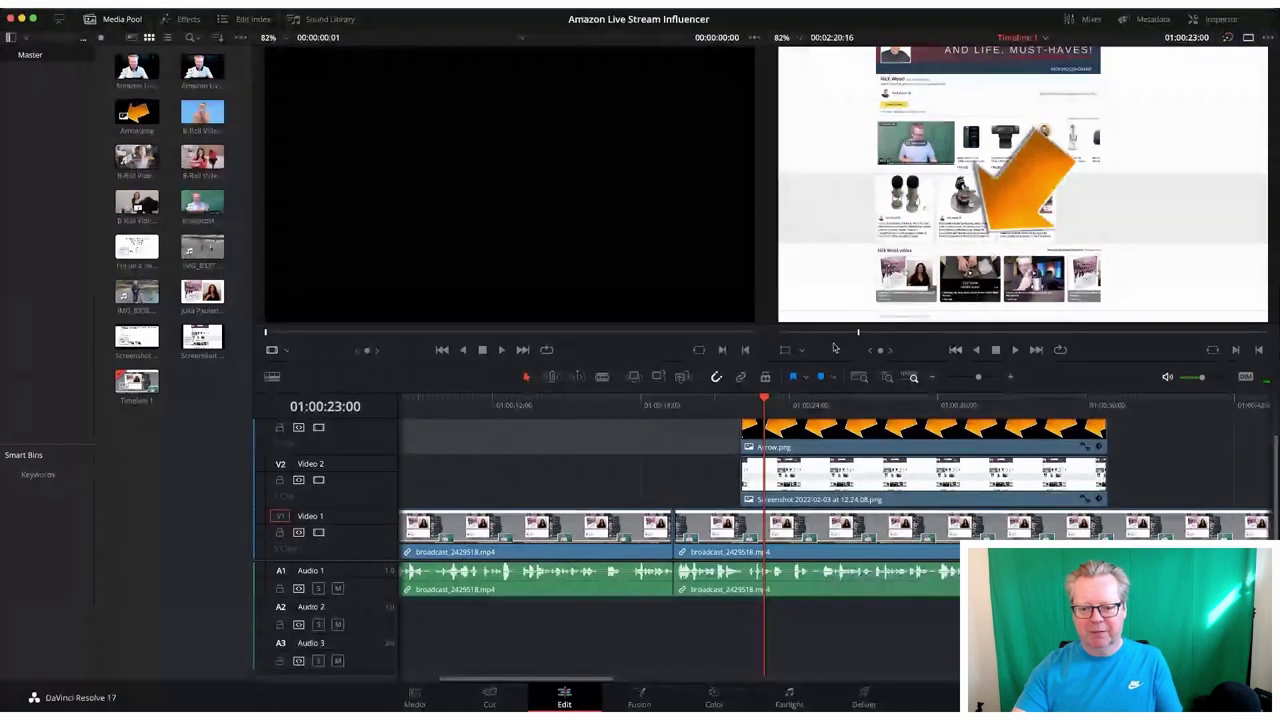
click(763, 402)
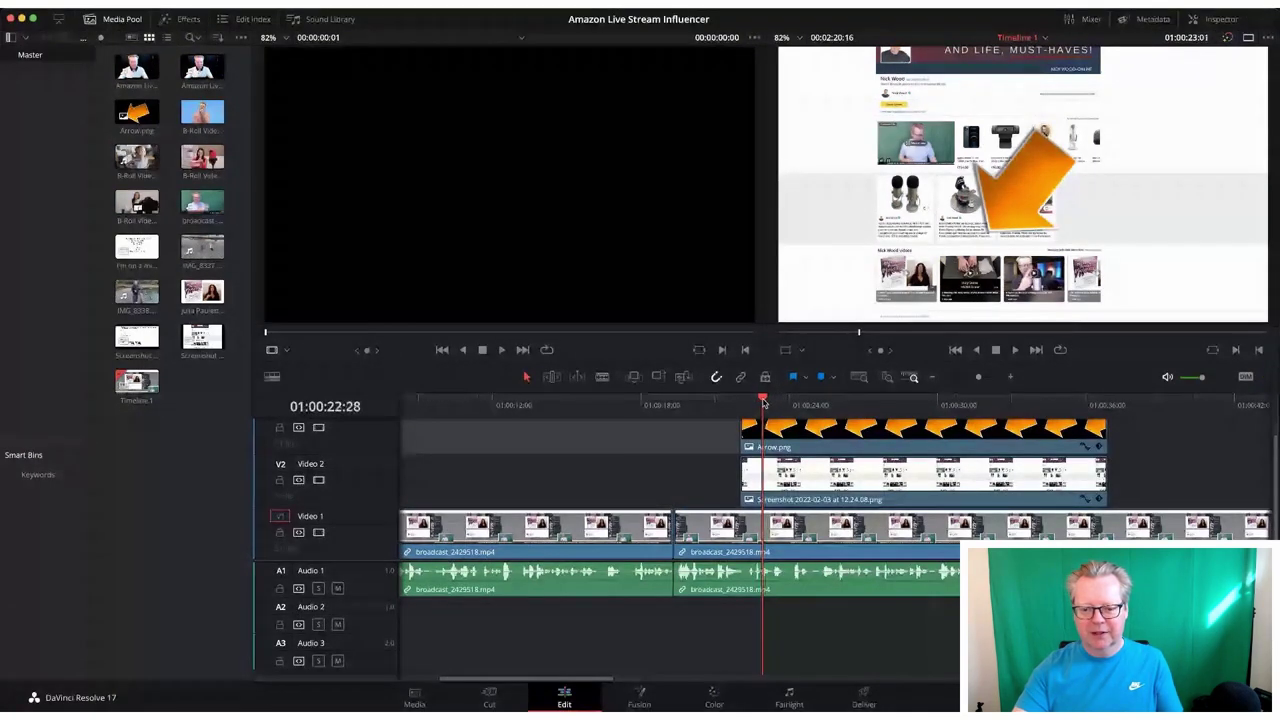
drag(763, 402, 693, 402)
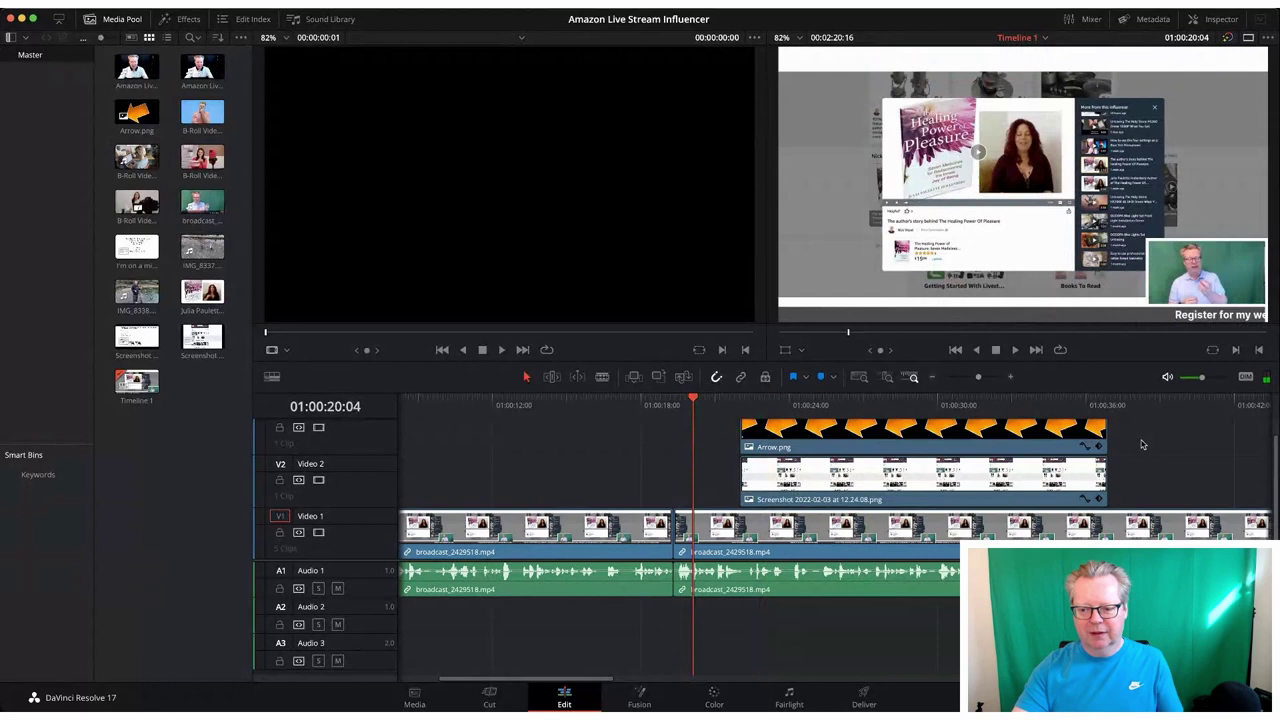
Delete the Arrow.png and screenshot overlay clips from V2/V3.
drag(1142, 444, 1032, 480)
key(Delete)
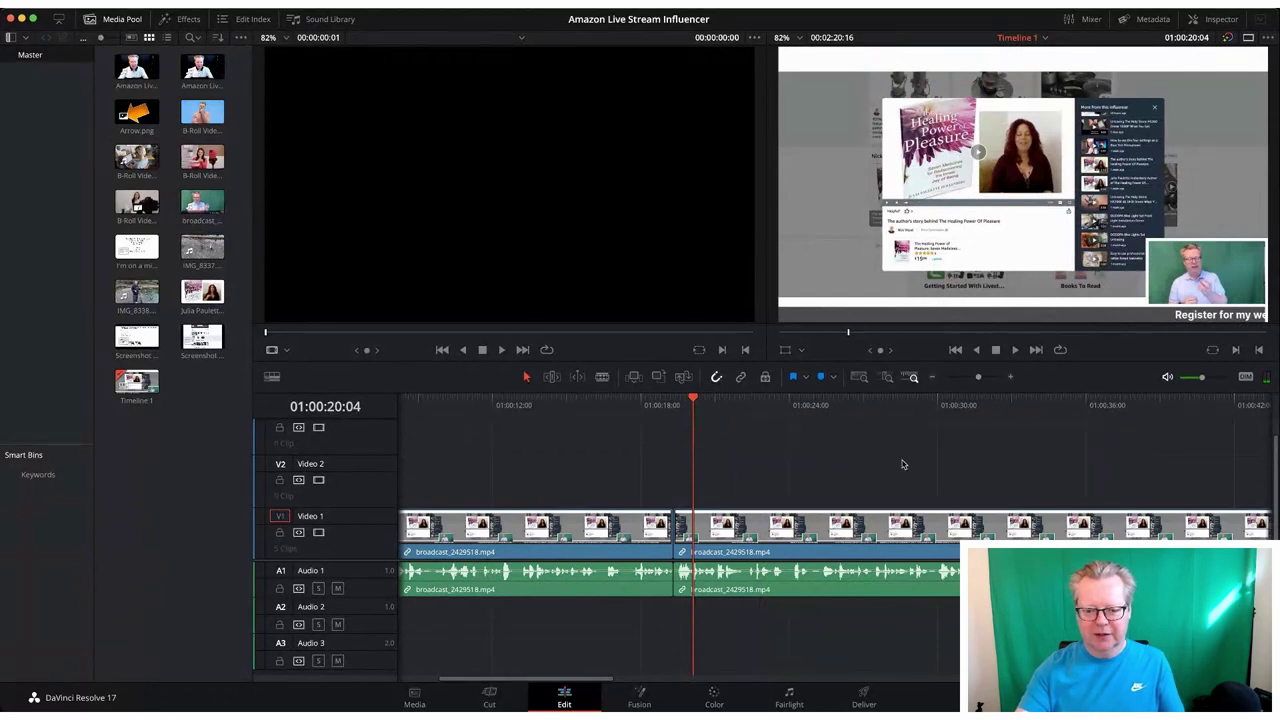
scroll(603, 455, left, 3)
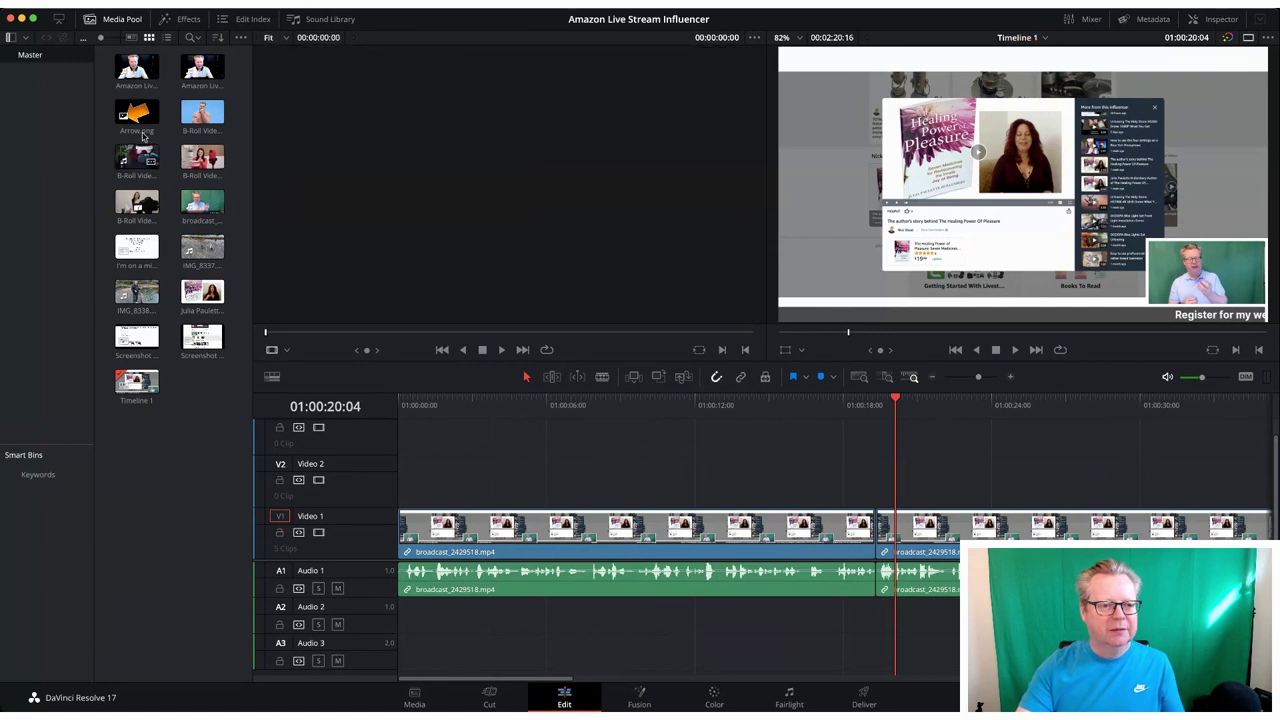
Place the Screenshot 2022-02-03 at 12.24.08.png image on Video 2 at the playhead.
click(137, 116)
click(138, 150)
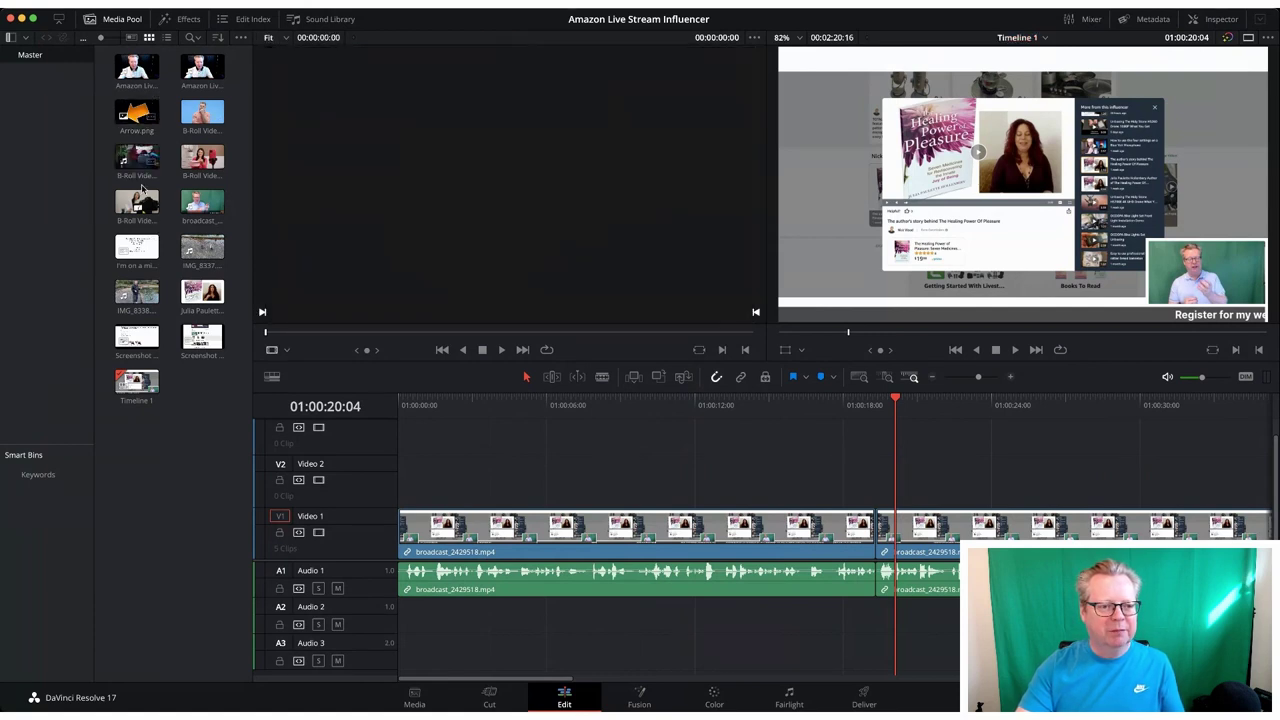
click(202, 337)
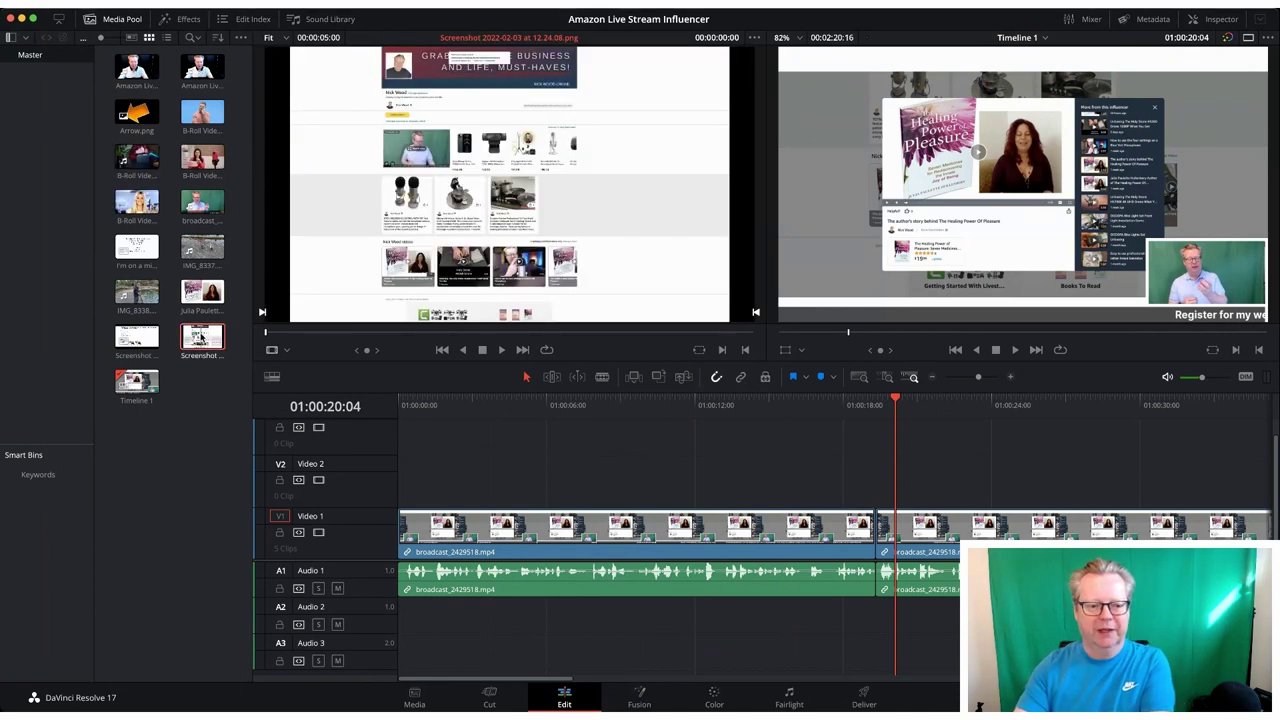
drag(202, 337, 931, 483)
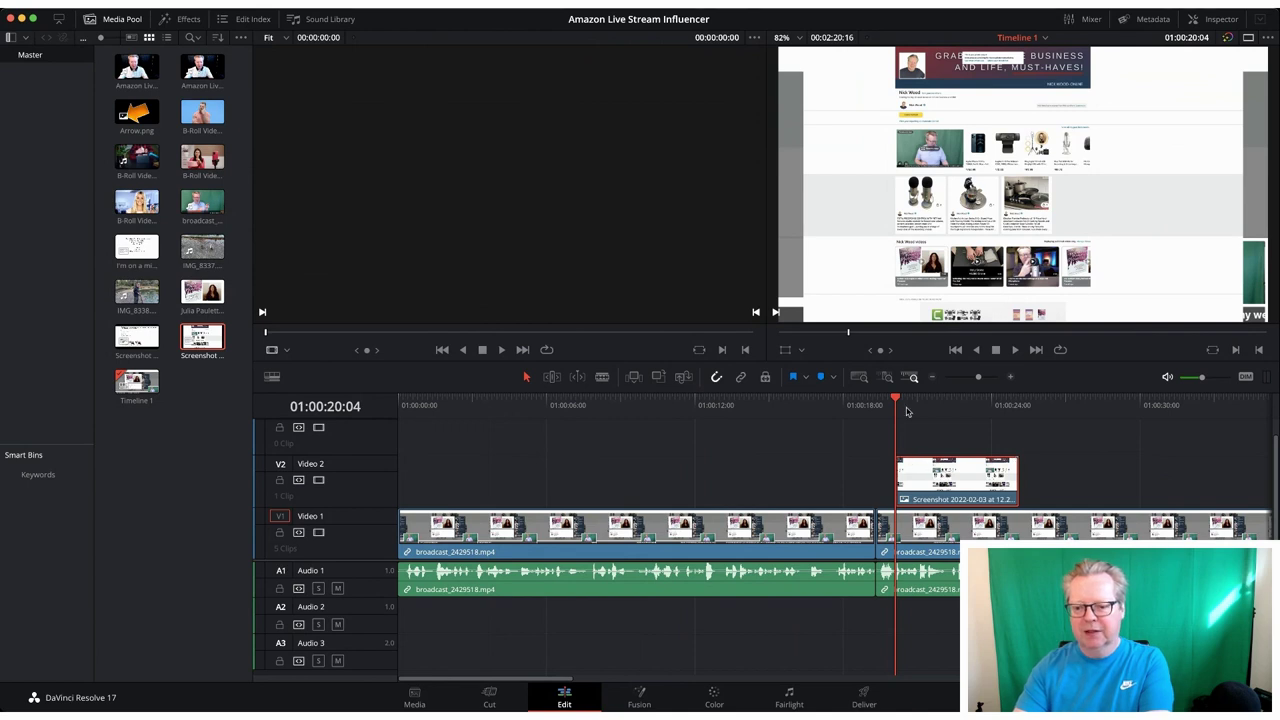
Scrub from about 01:00:18:19 through 01:00:20:04 to review the screenshot overlay.
drag(895, 400, 860, 404)
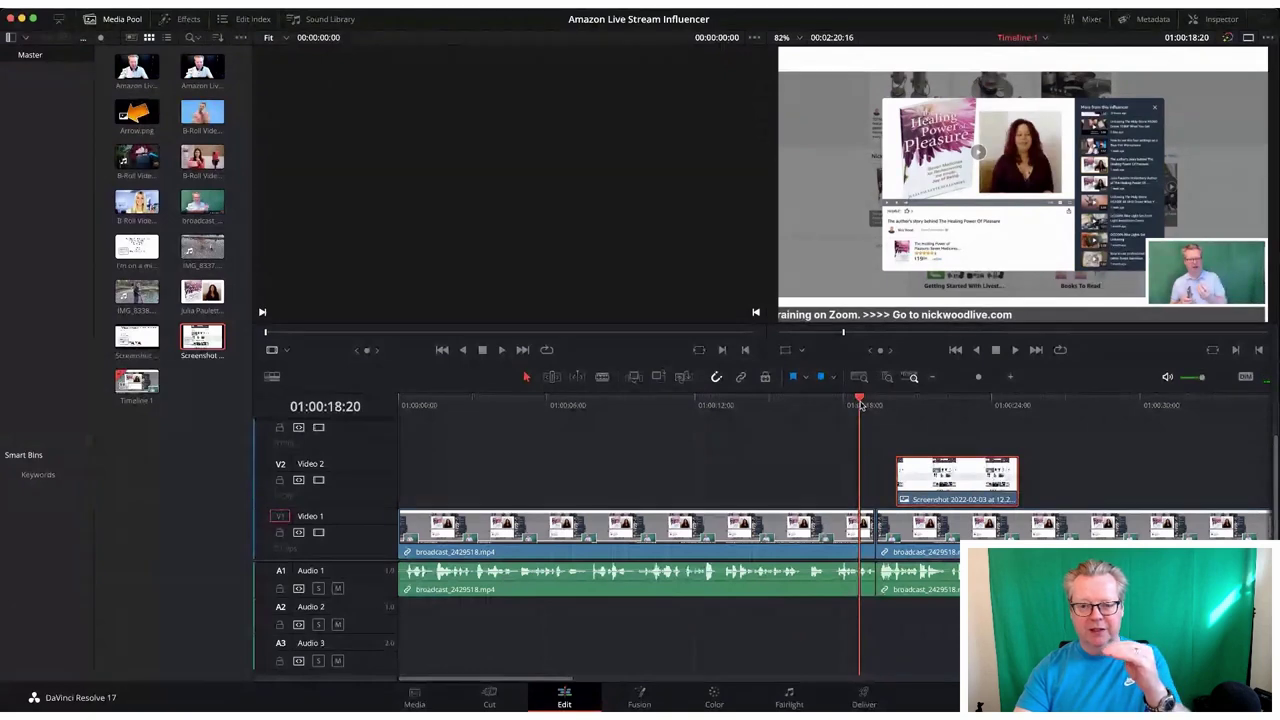
drag(860, 404, 869, 404)
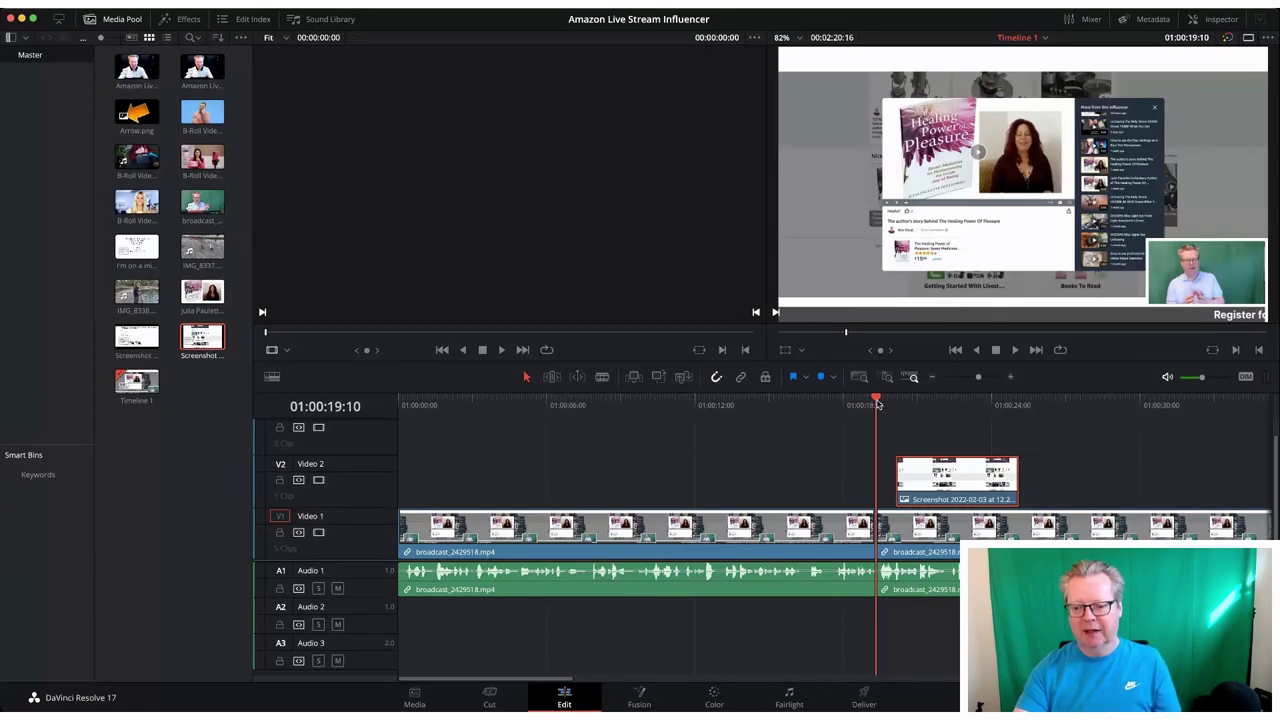
click(891, 403)
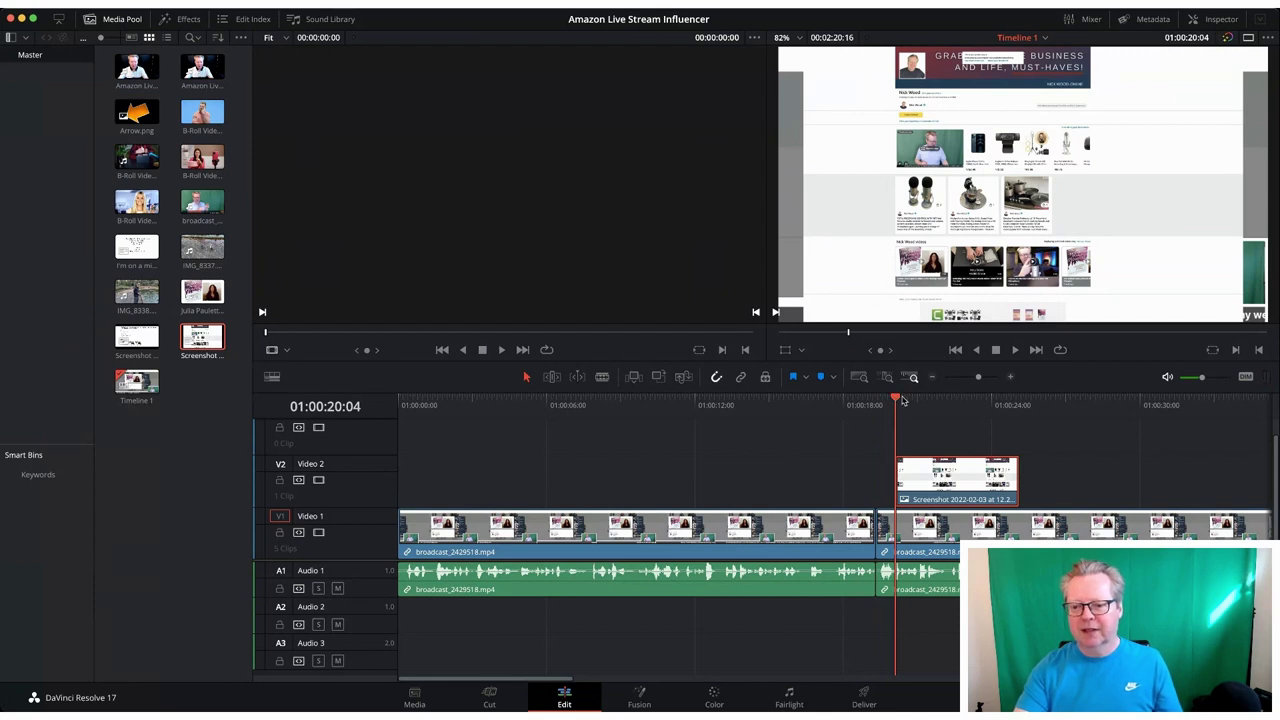
drag(902, 400, 959, 402)
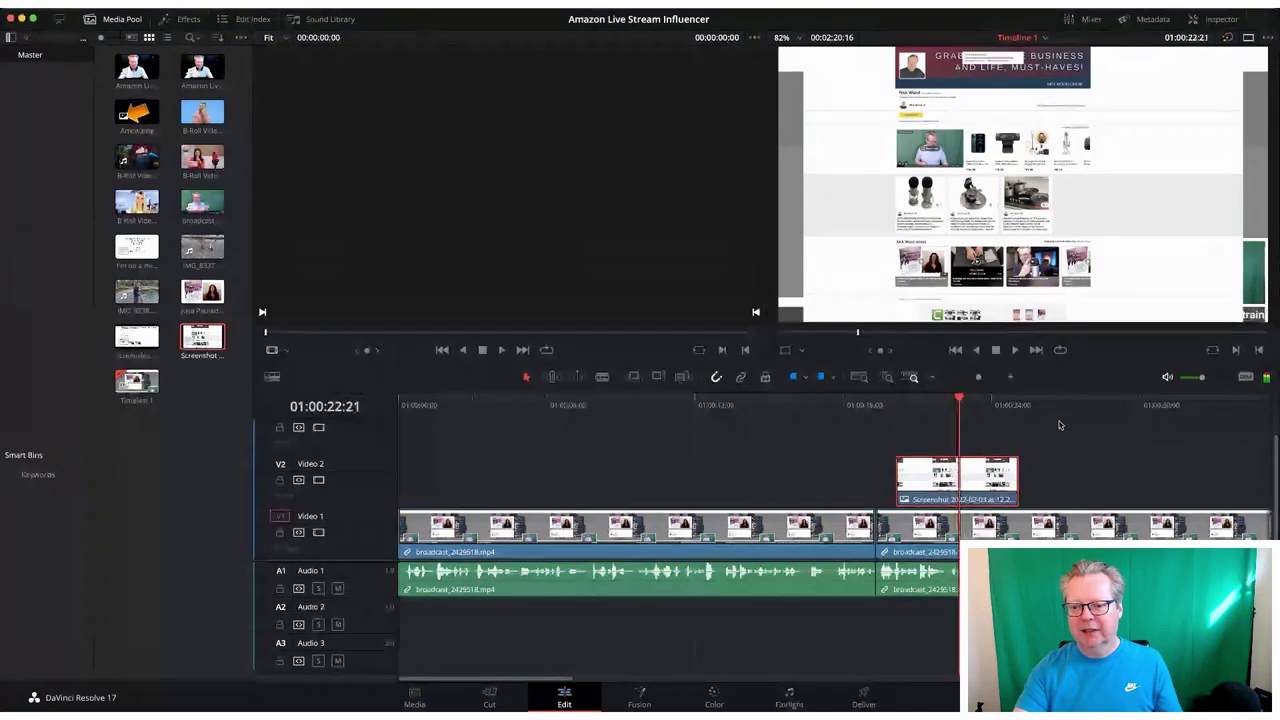
Zoom the screenshot to 1.170 at position -13, 97 and load Arrow.png for preview.
click(1215, 19)
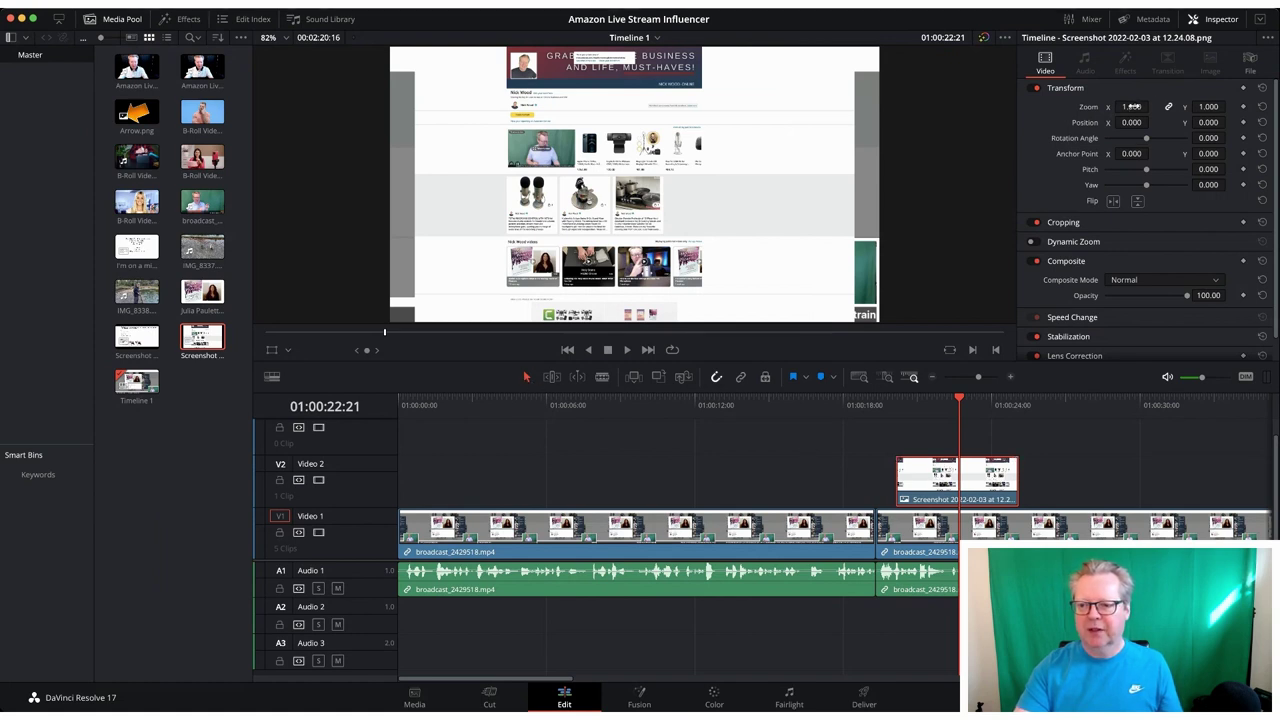
drag(1135, 106, 1208, 125)
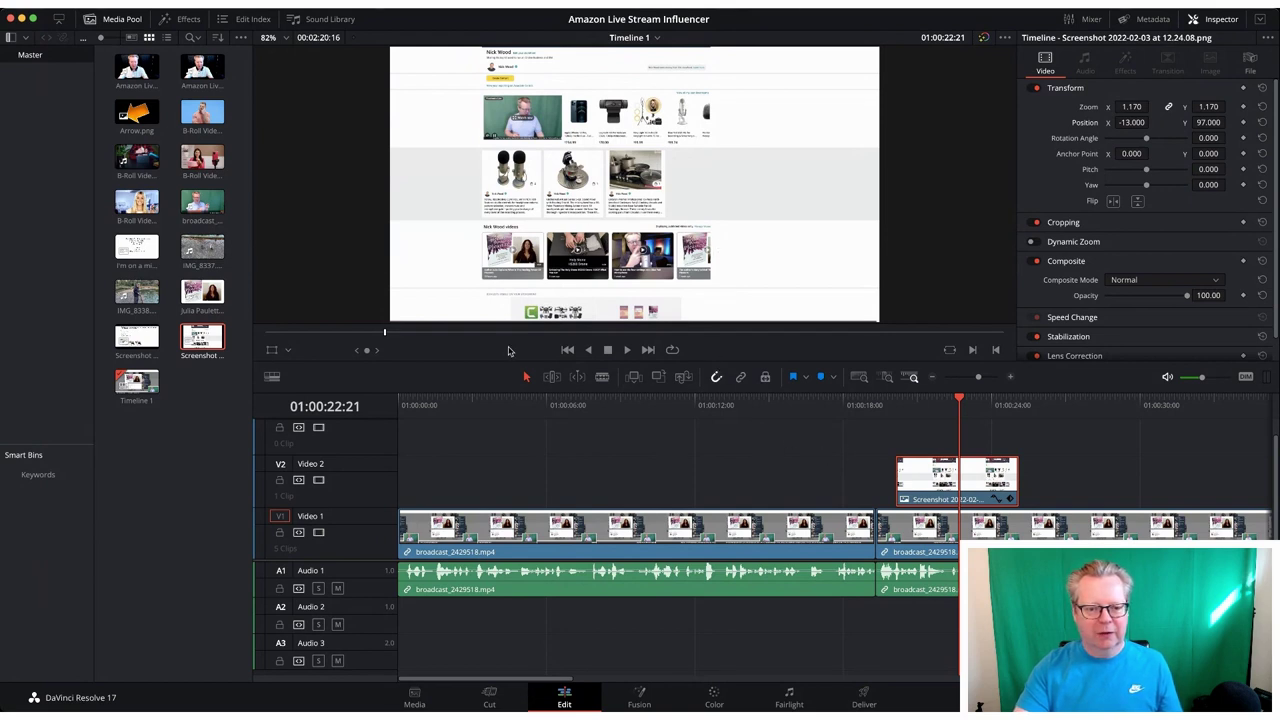
double_click(136, 113)
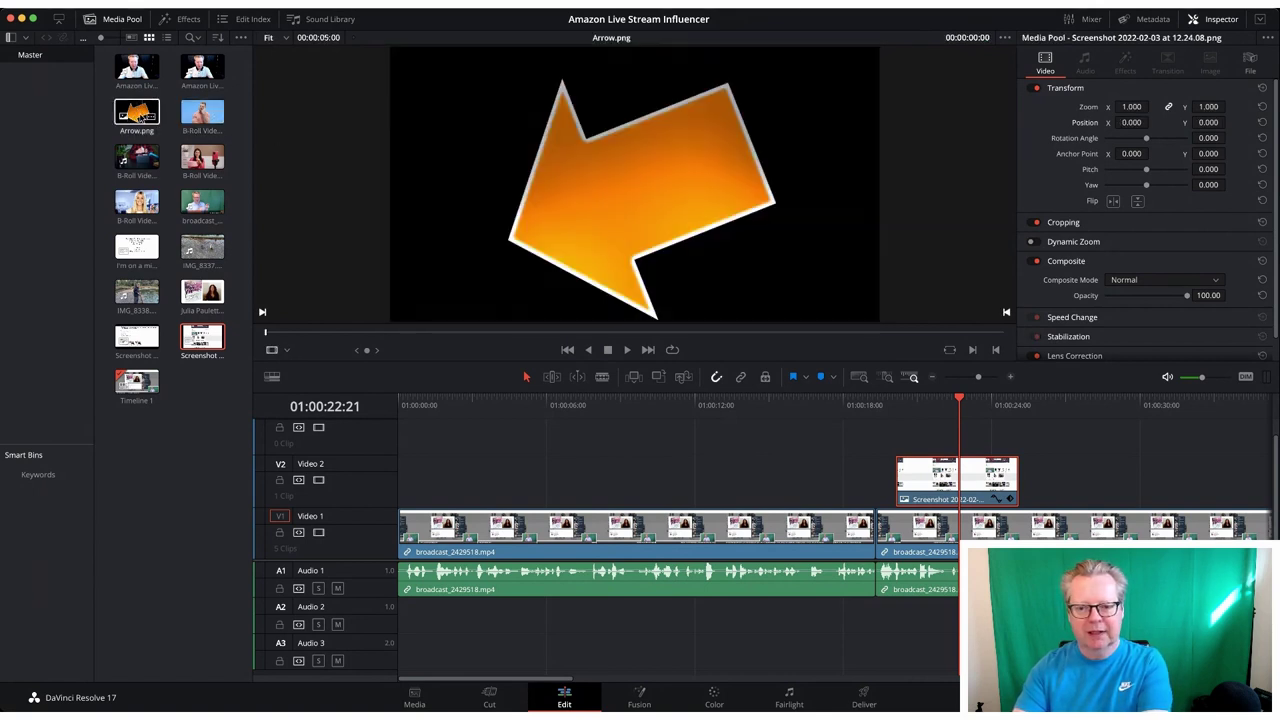
Place Arrow.png above the screenshot, scale it to 0.310 and rotate it 30.230 degrees.
drag(136, 113, 893, 440)
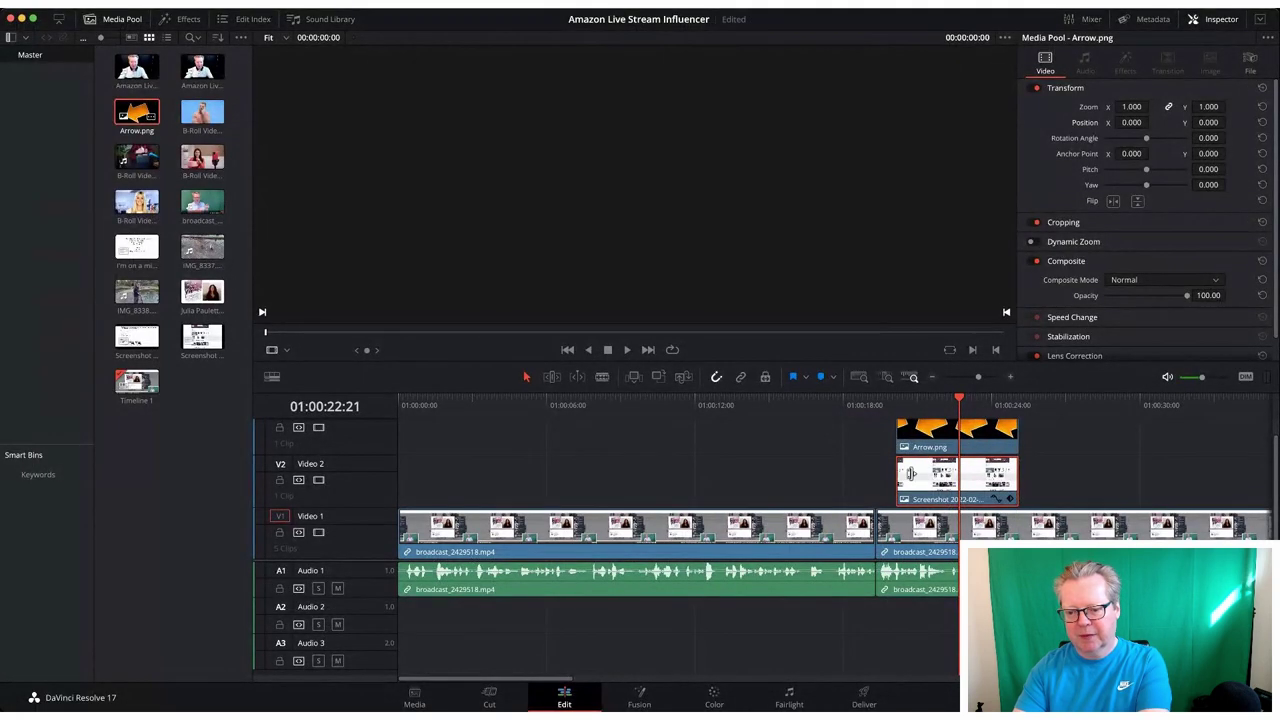
click(940, 462)
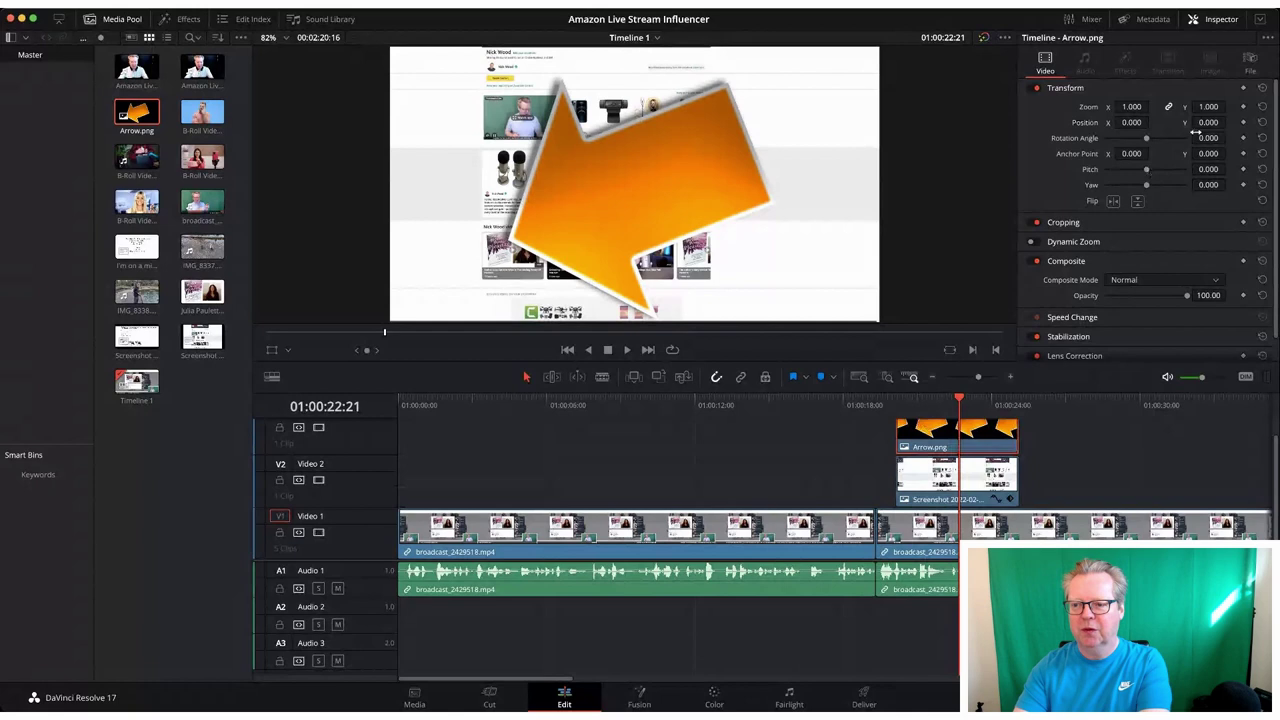
drag(1150, 106, 1074, 106)
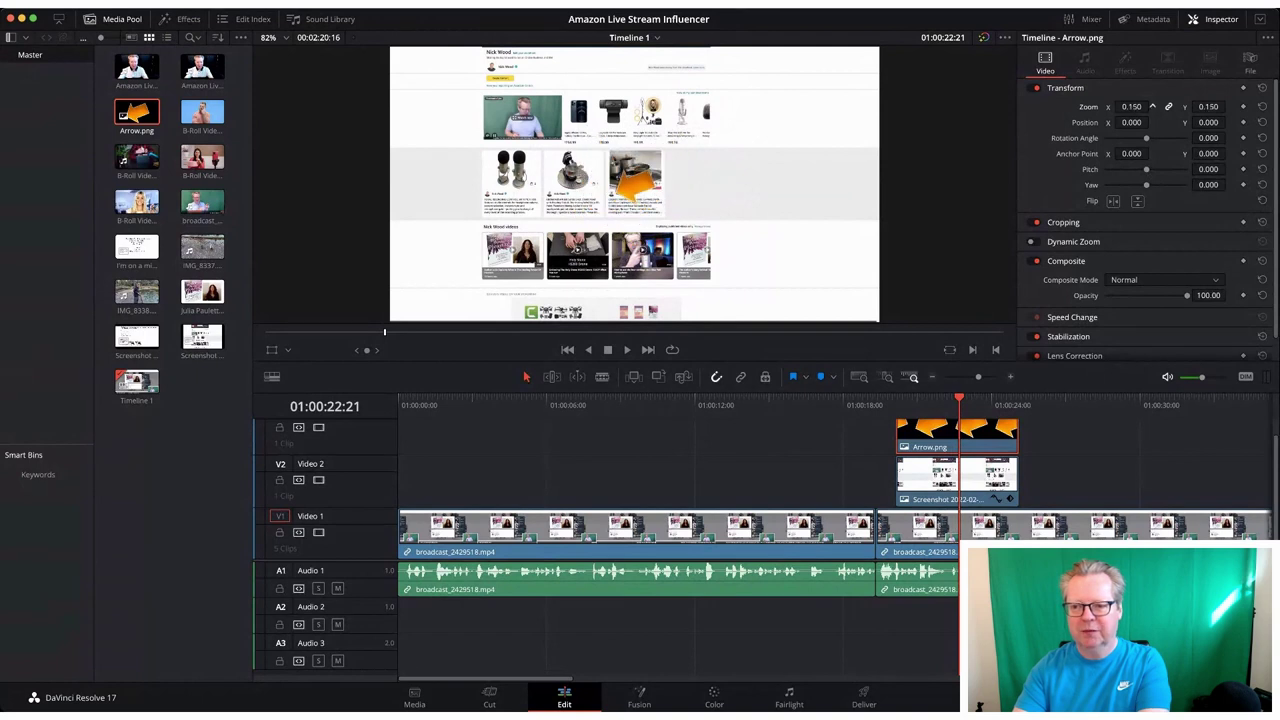
mouse_move(1131, 106)
mouse_down()
mouse_move(1184, 106)
mouse_move(1136, 110)
mouse_up()
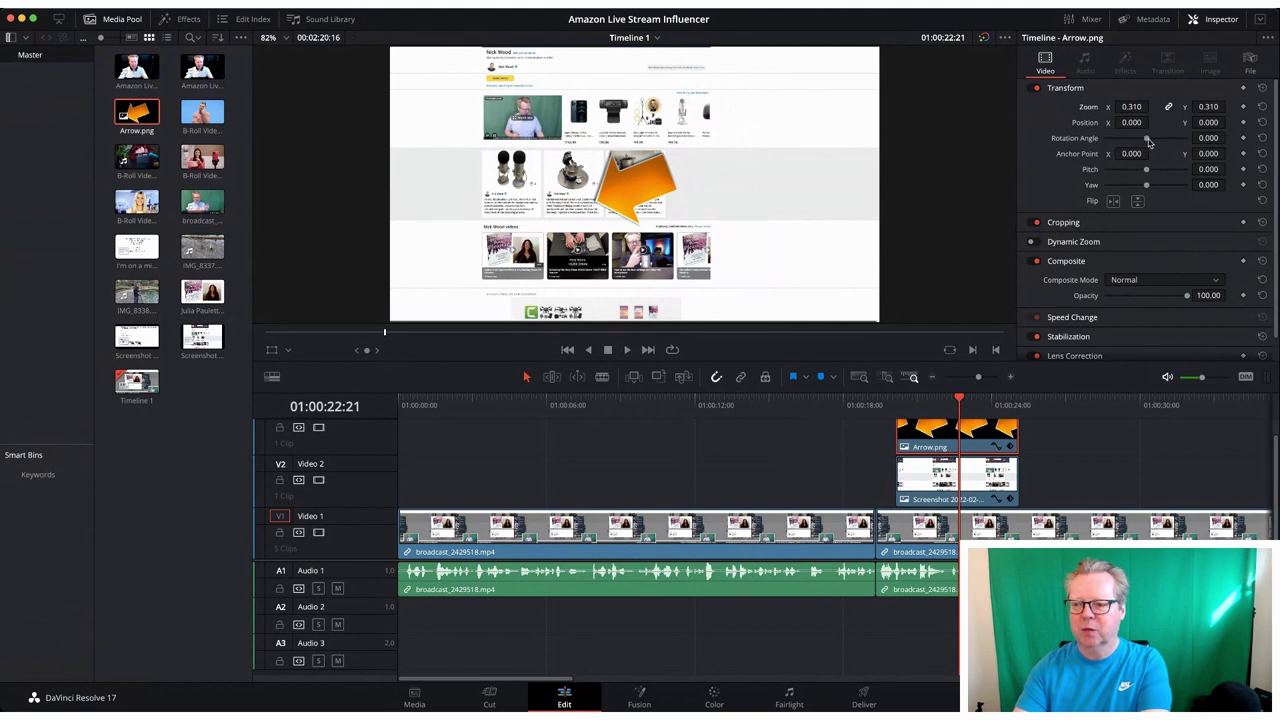
drag(1149, 141, 1150, 141)
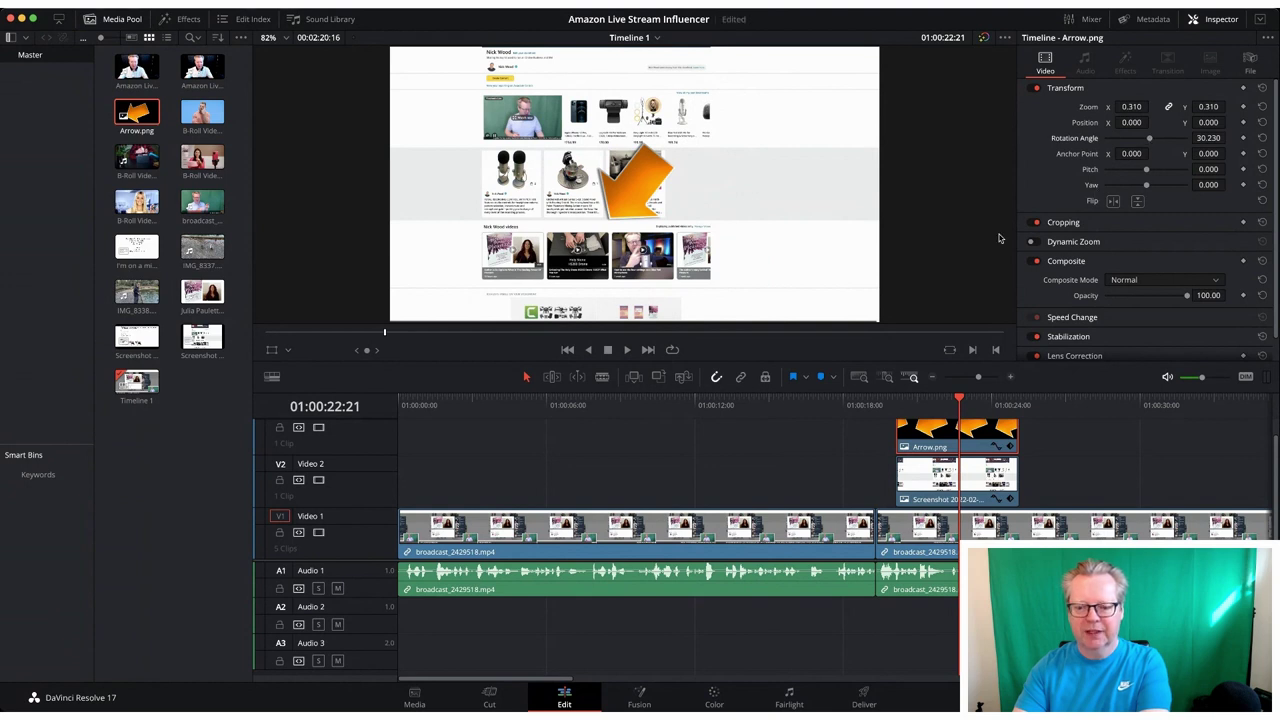
click(829, 404)
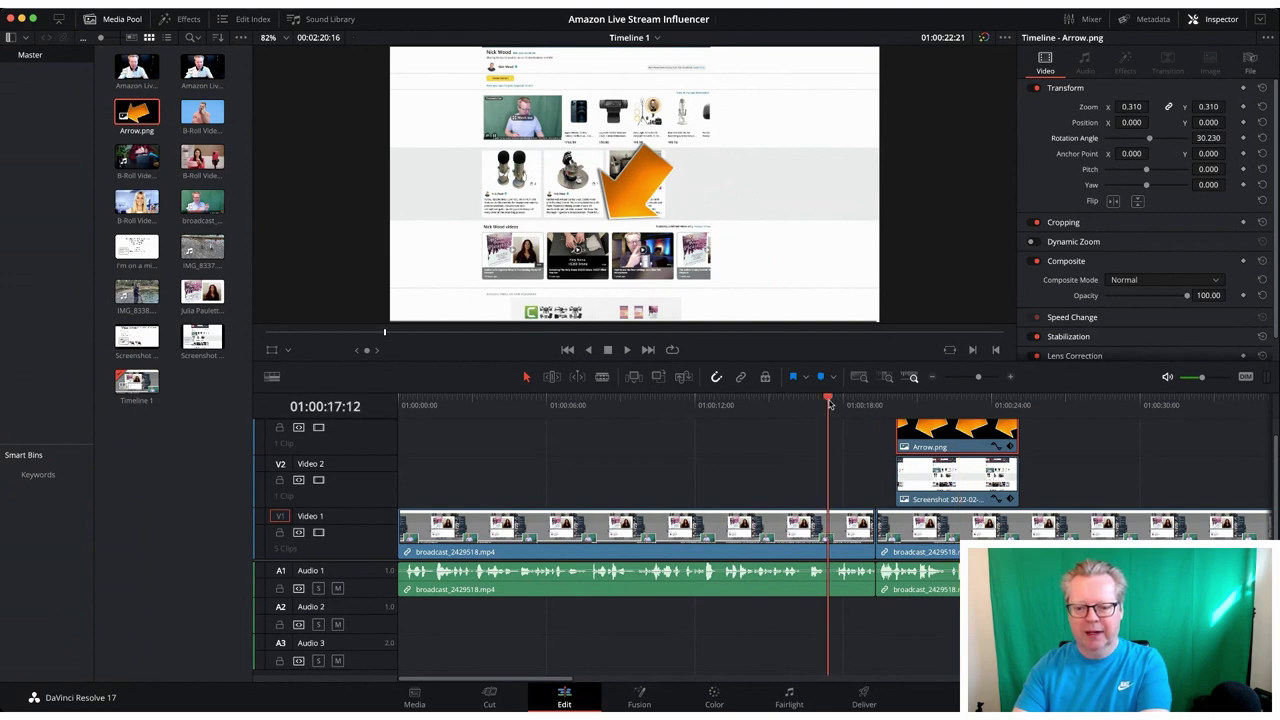
click(629, 354)
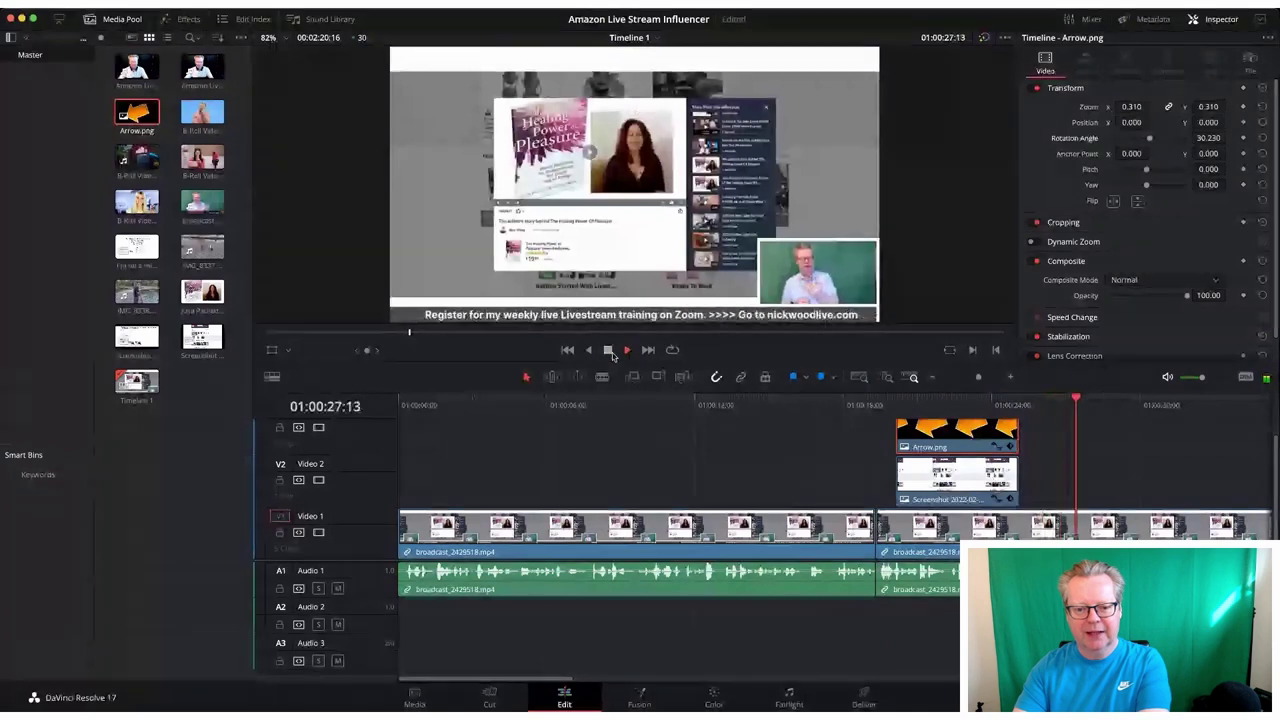
click(609, 352)
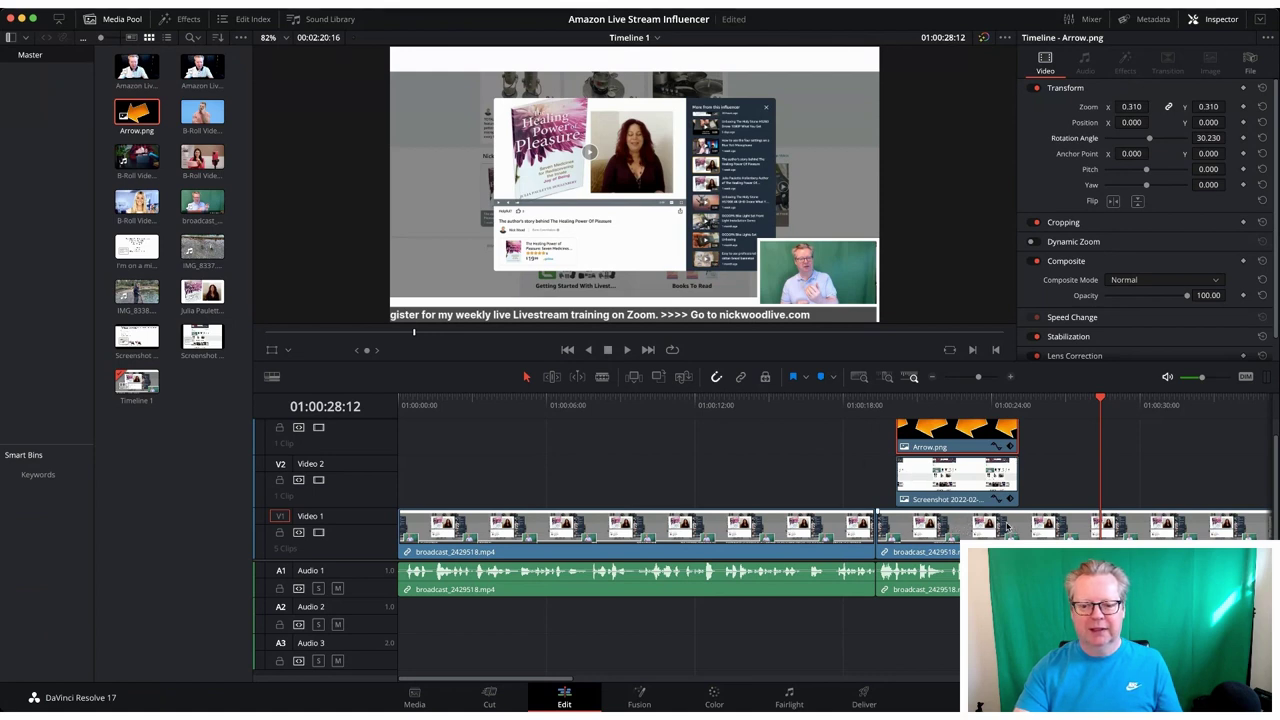
click(860, 405)
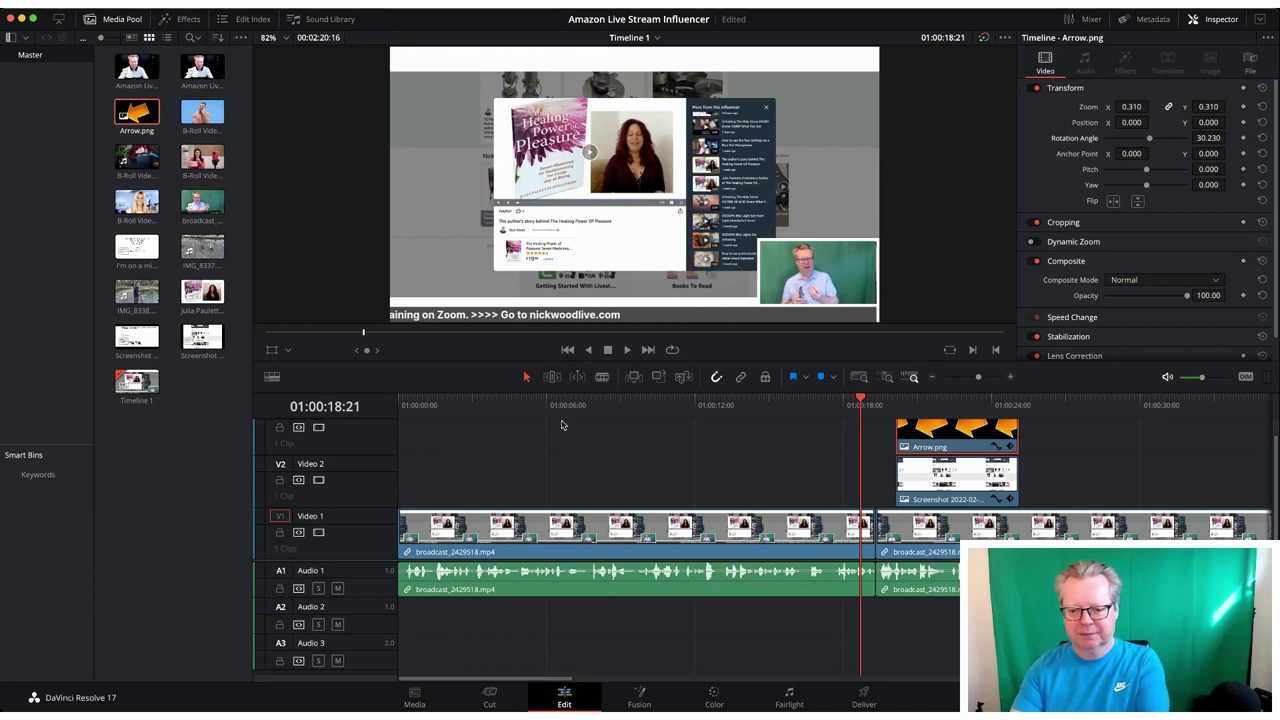
Clear the timeline and put IMG_8338.MOV on Video 1, cueing to 01:00:01:07.
drag(561, 421, 897, 512)
key(Delete)
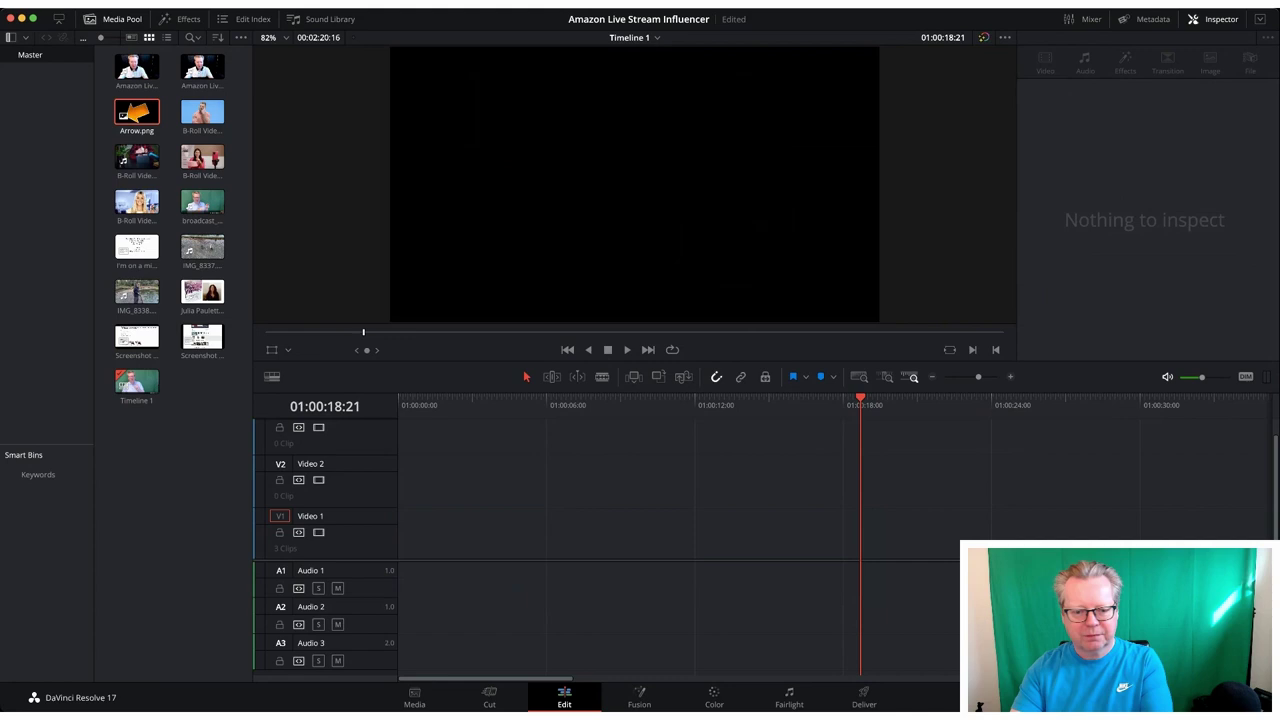
mouse_move(137, 293)
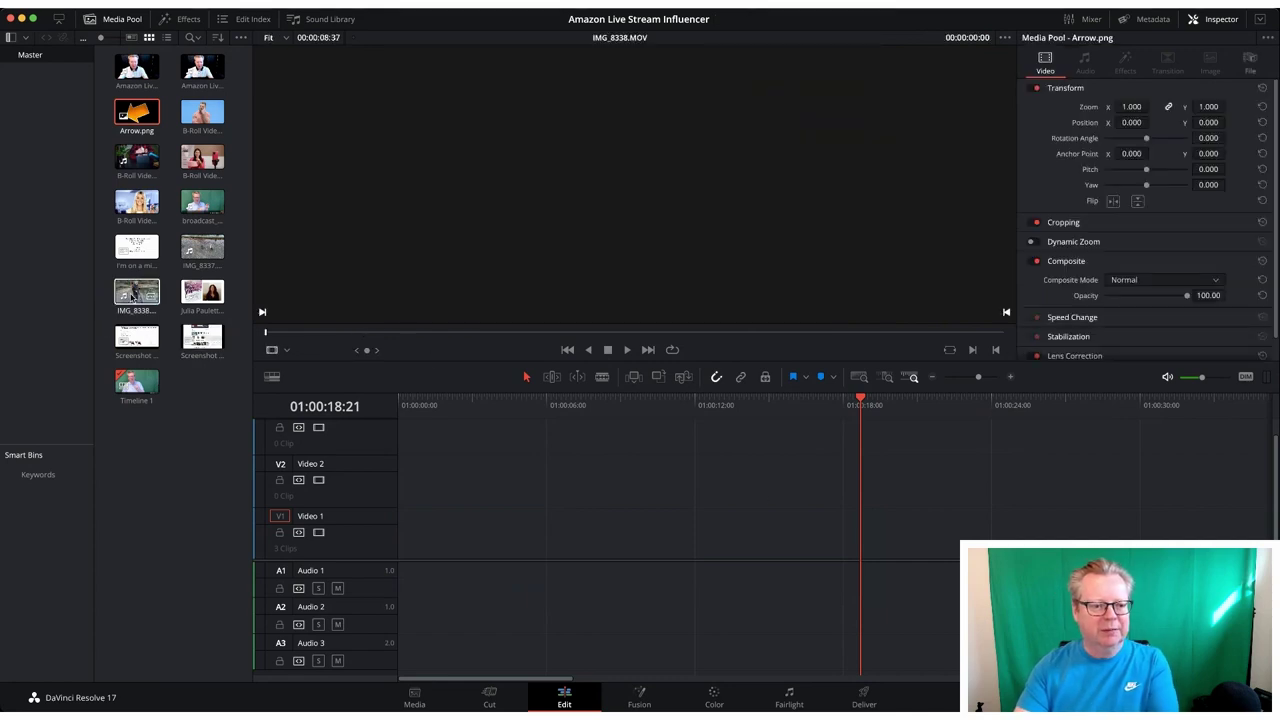
drag(137, 293, 408, 538)
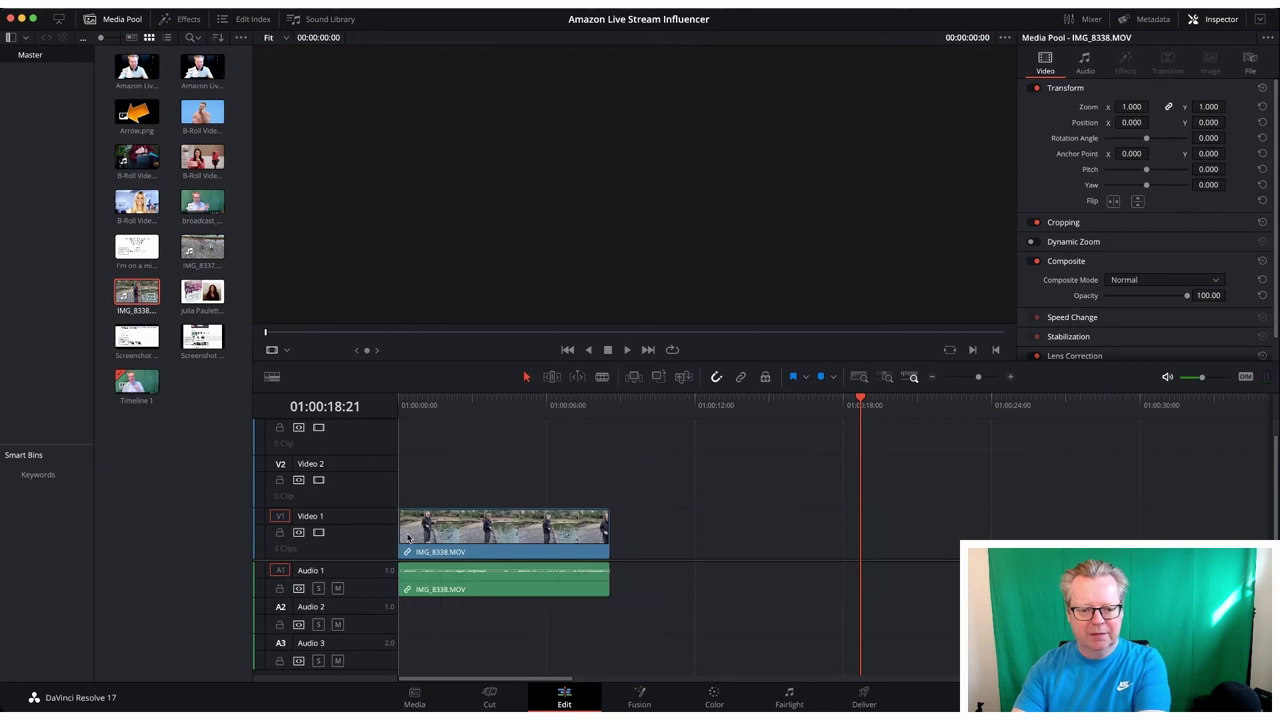
click(466, 402)
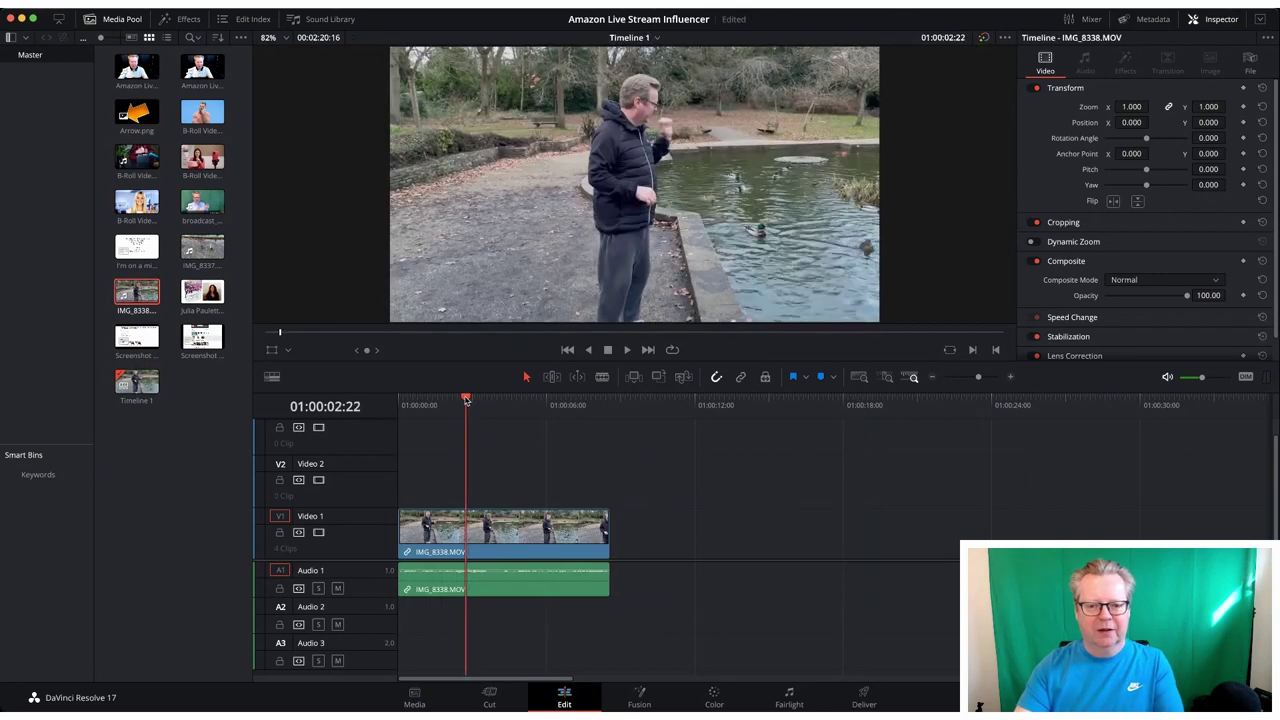
drag(466, 400, 429, 399)
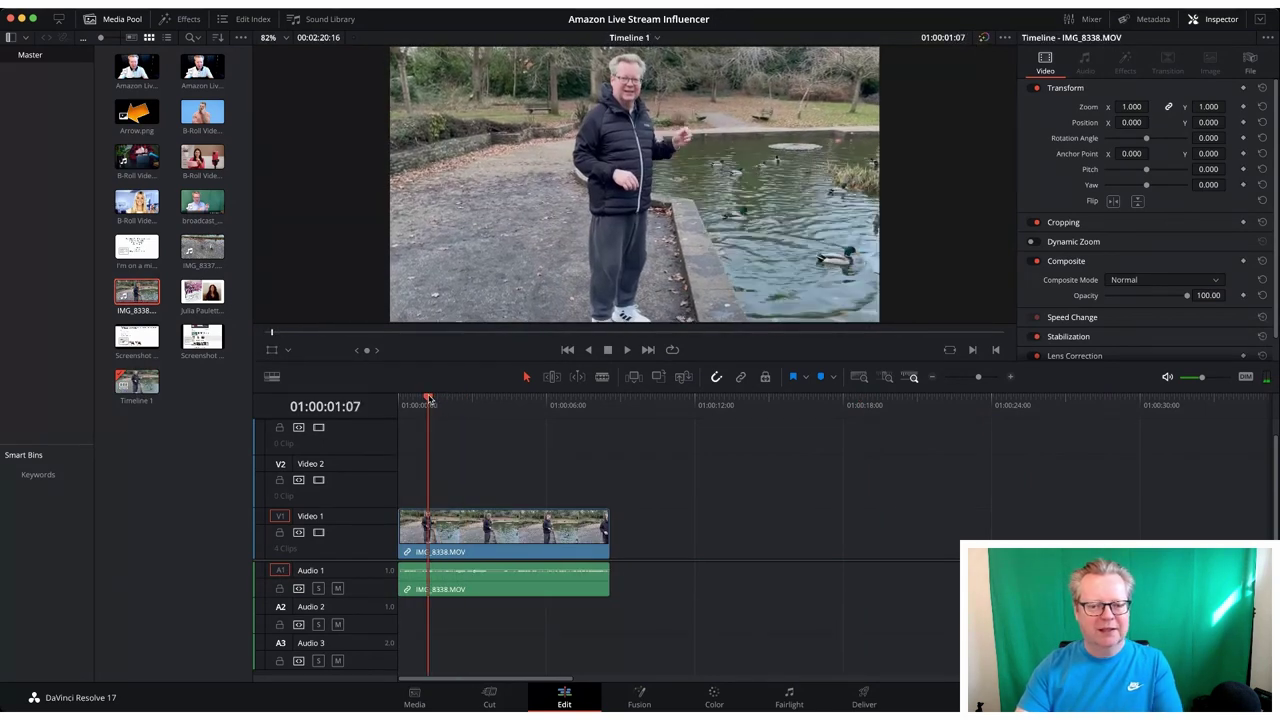
Hide the Inspector to show source and timeline viewers side by side.
click(1220, 20)
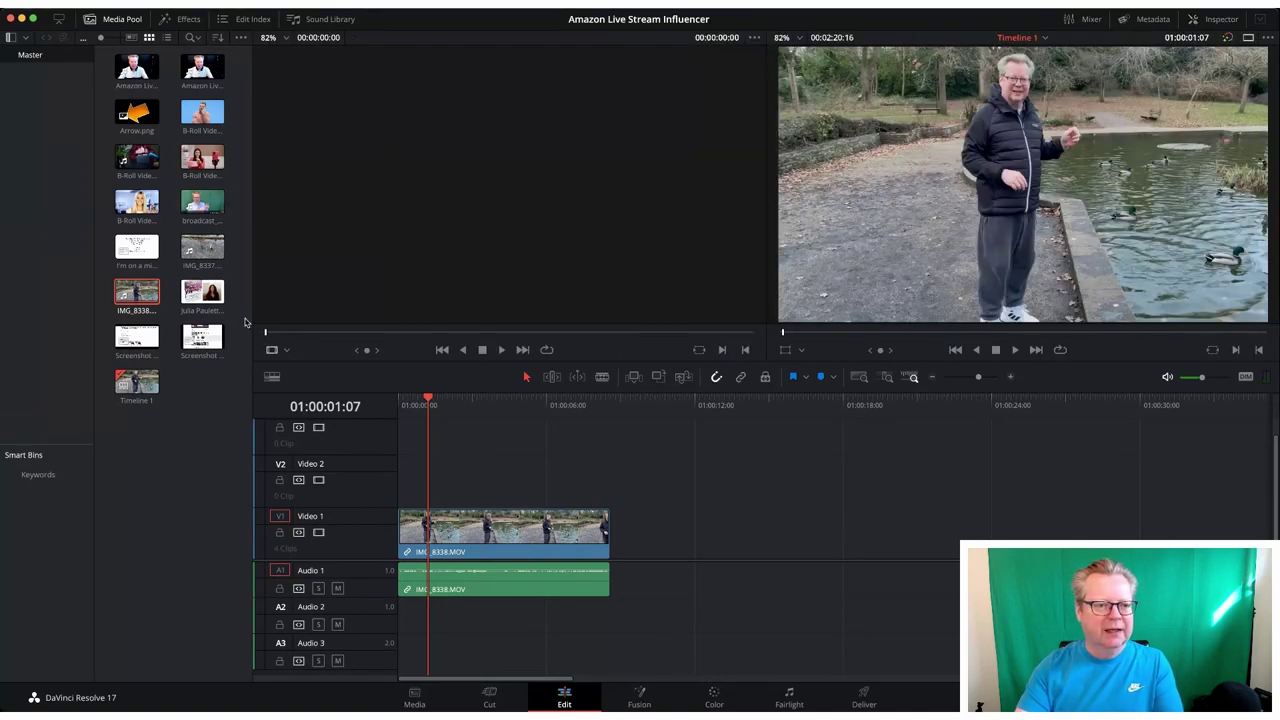
click(202, 157)
click(122, 93)
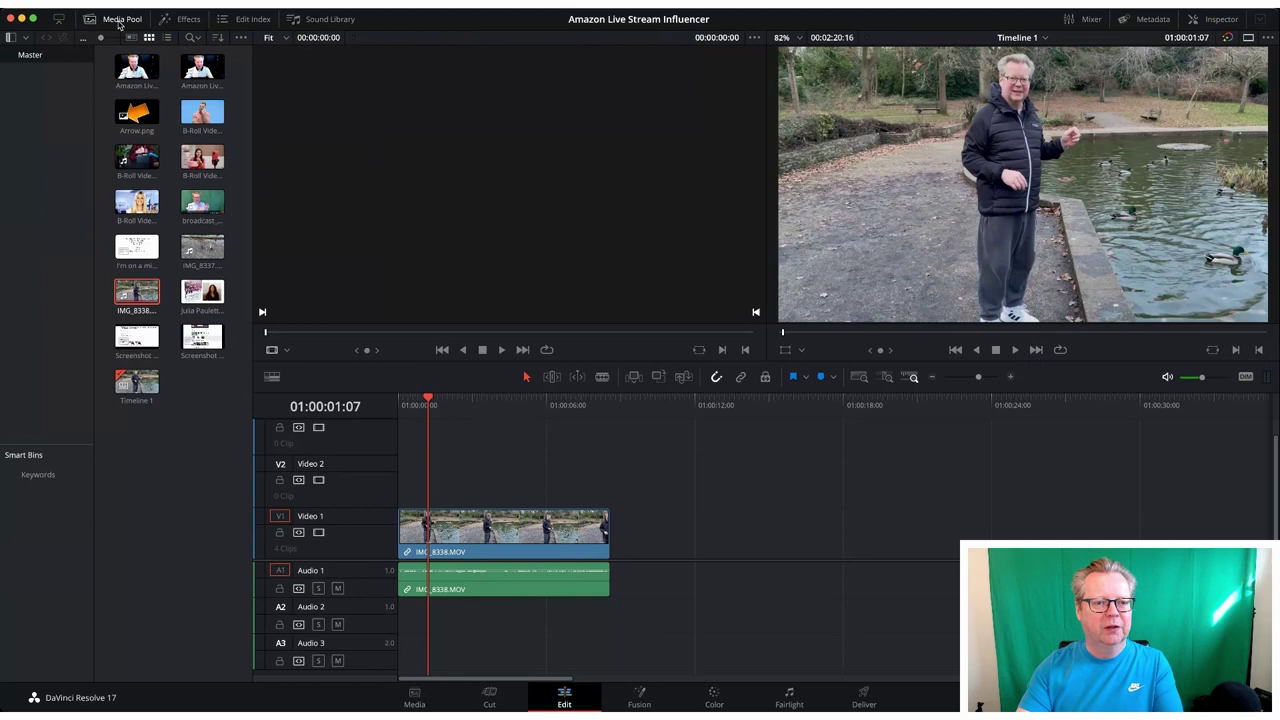
Show the Effects library full-height with its Titles list.
click(186, 19)
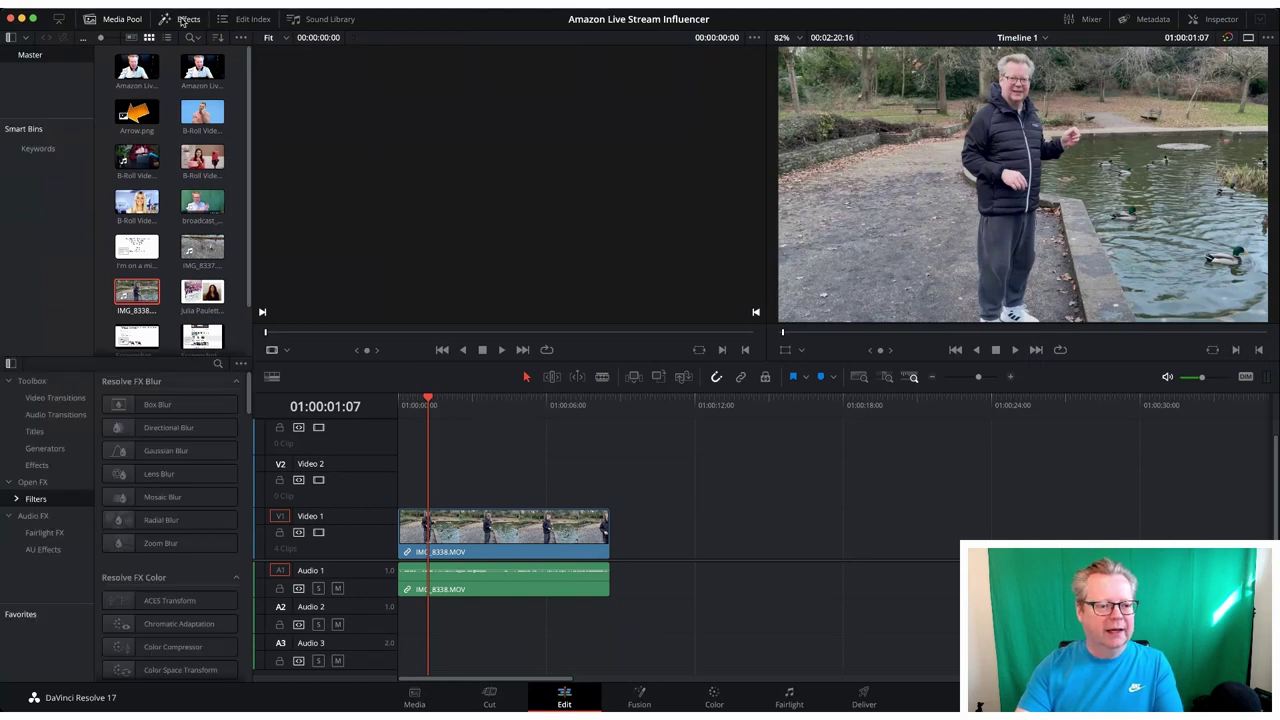
click(119, 20)
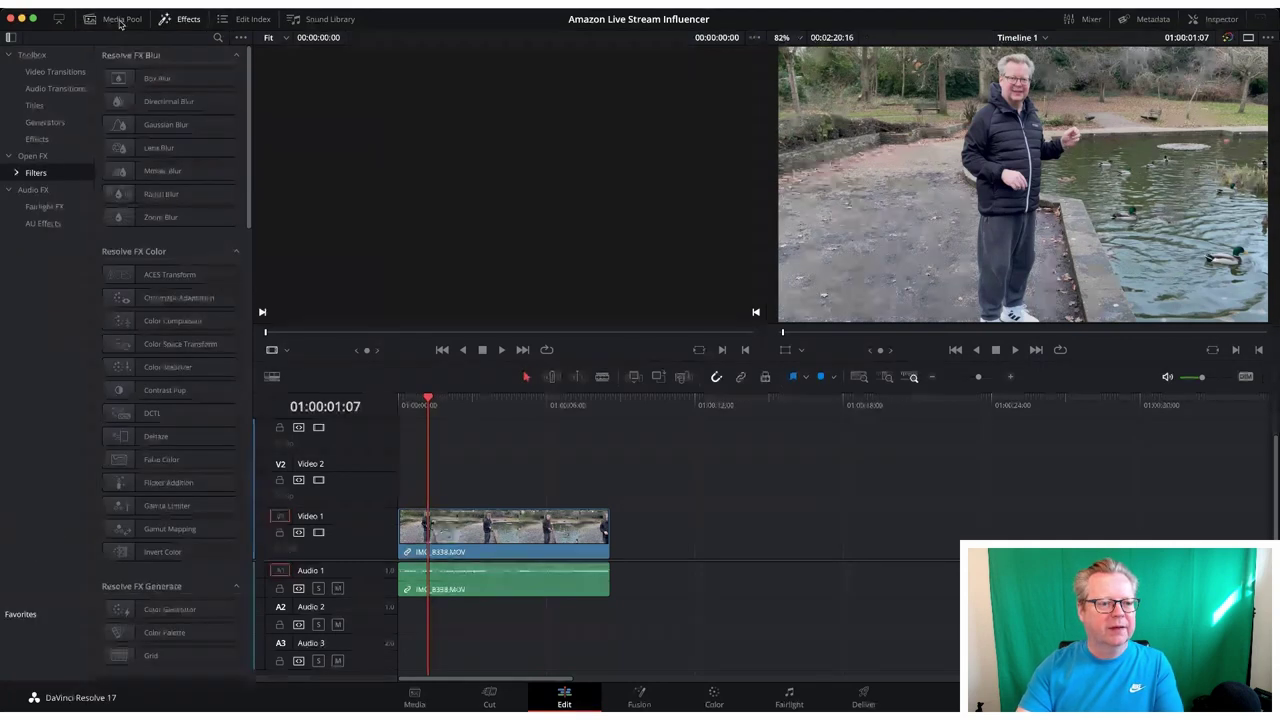
click(36, 105)
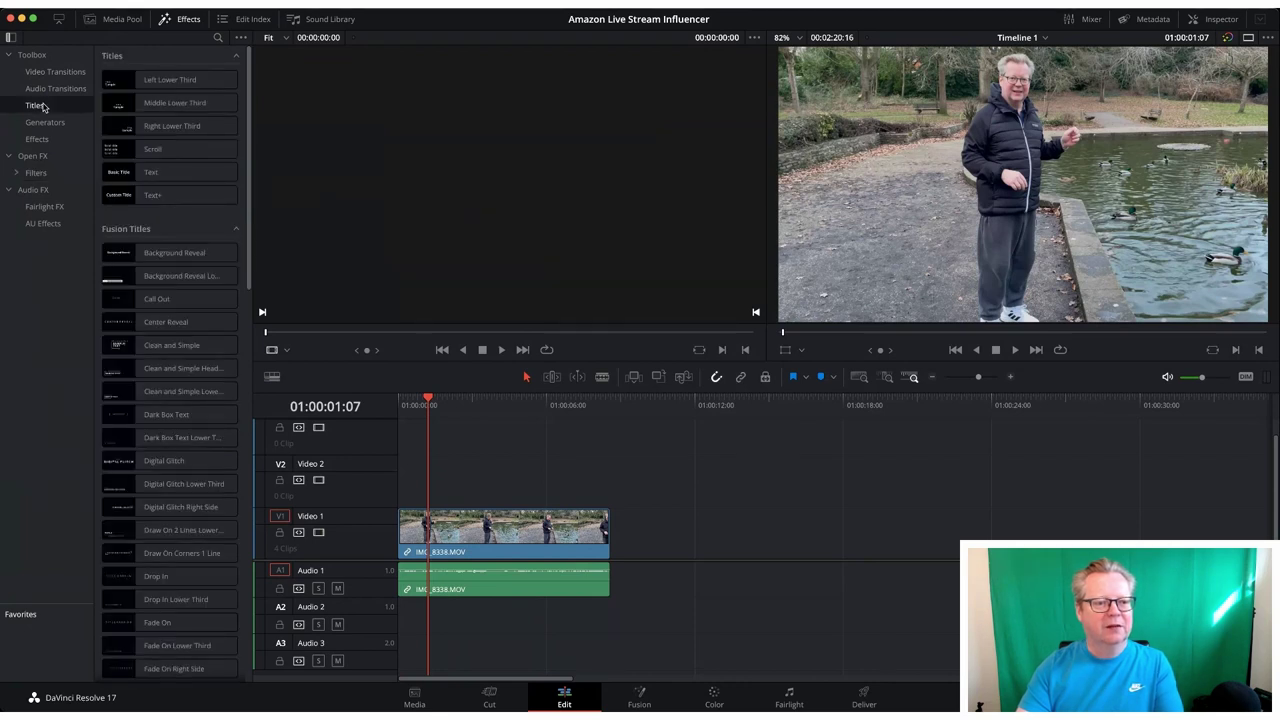
Preview the Left, Middle and Right Lower Third and Scroll titles.
click(110, 86)
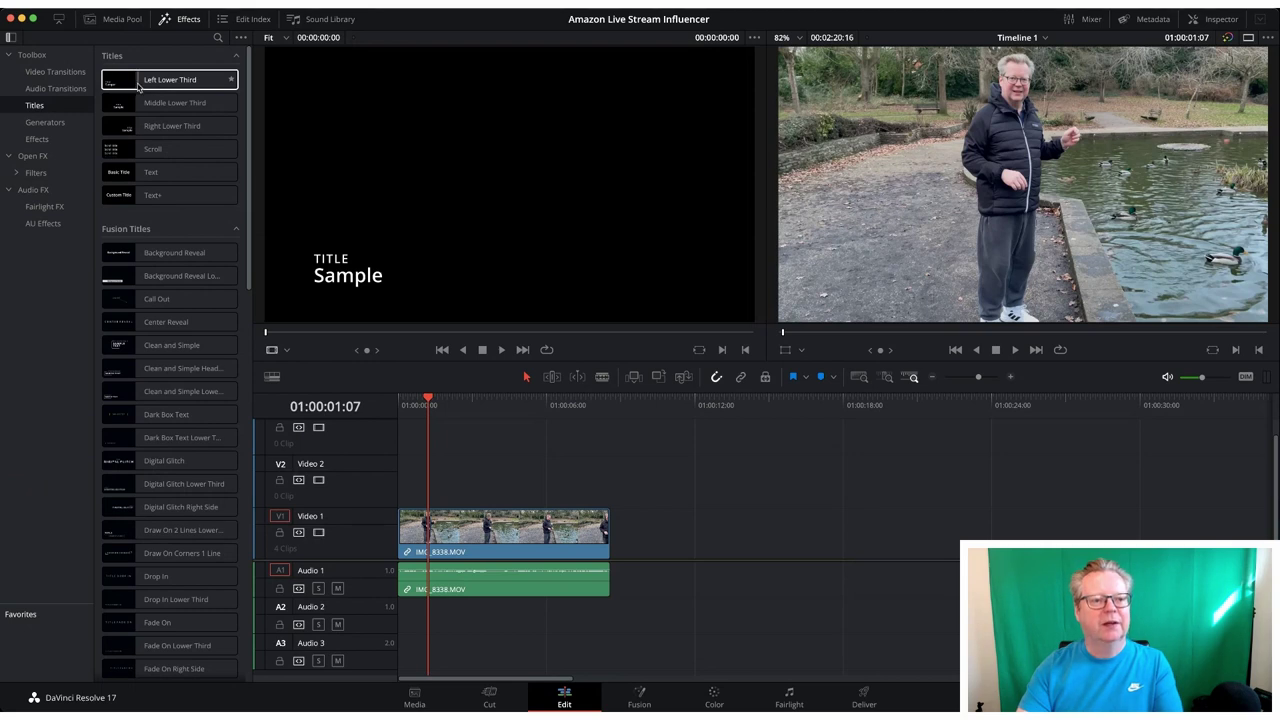
click(127, 104)
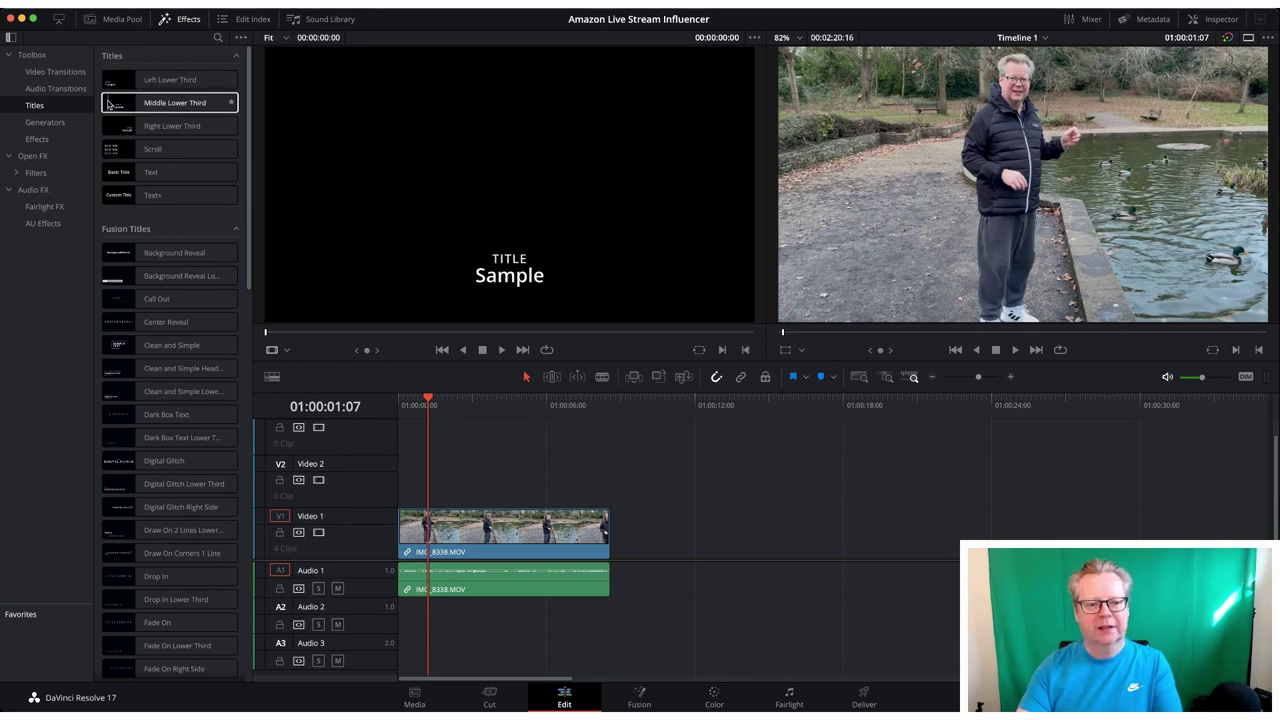
click(111, 126)
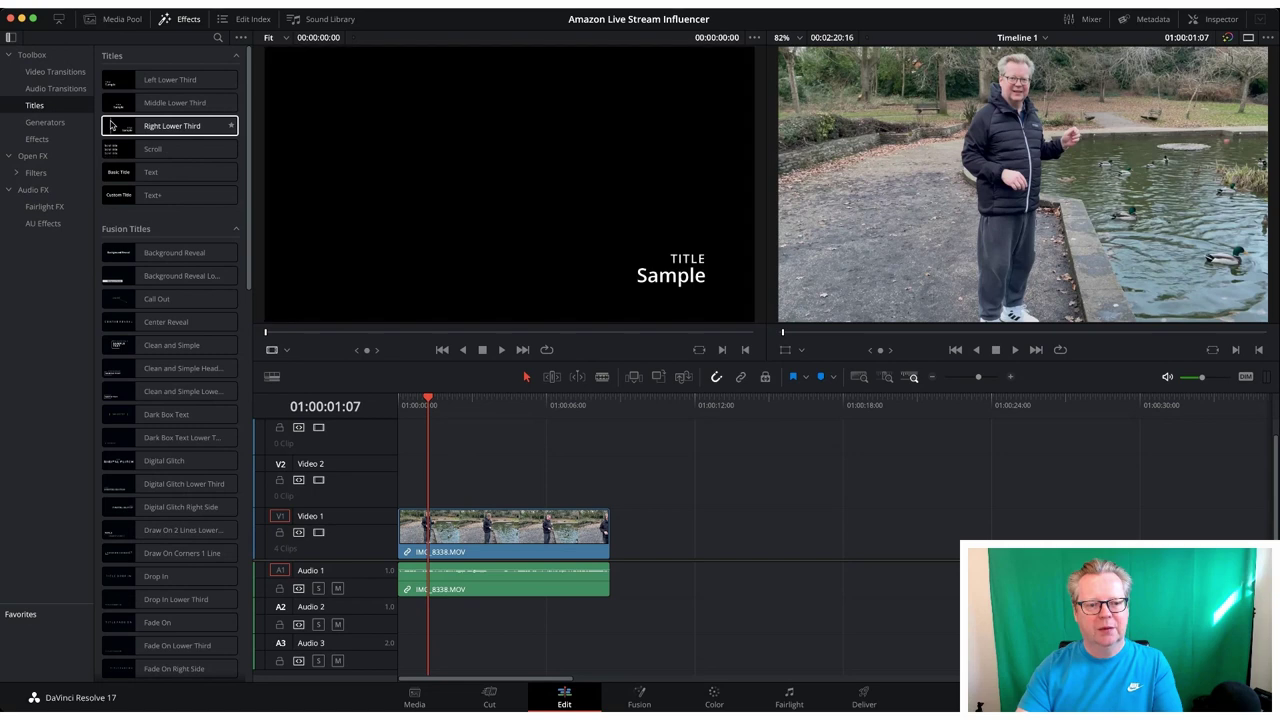
click(116, 148)
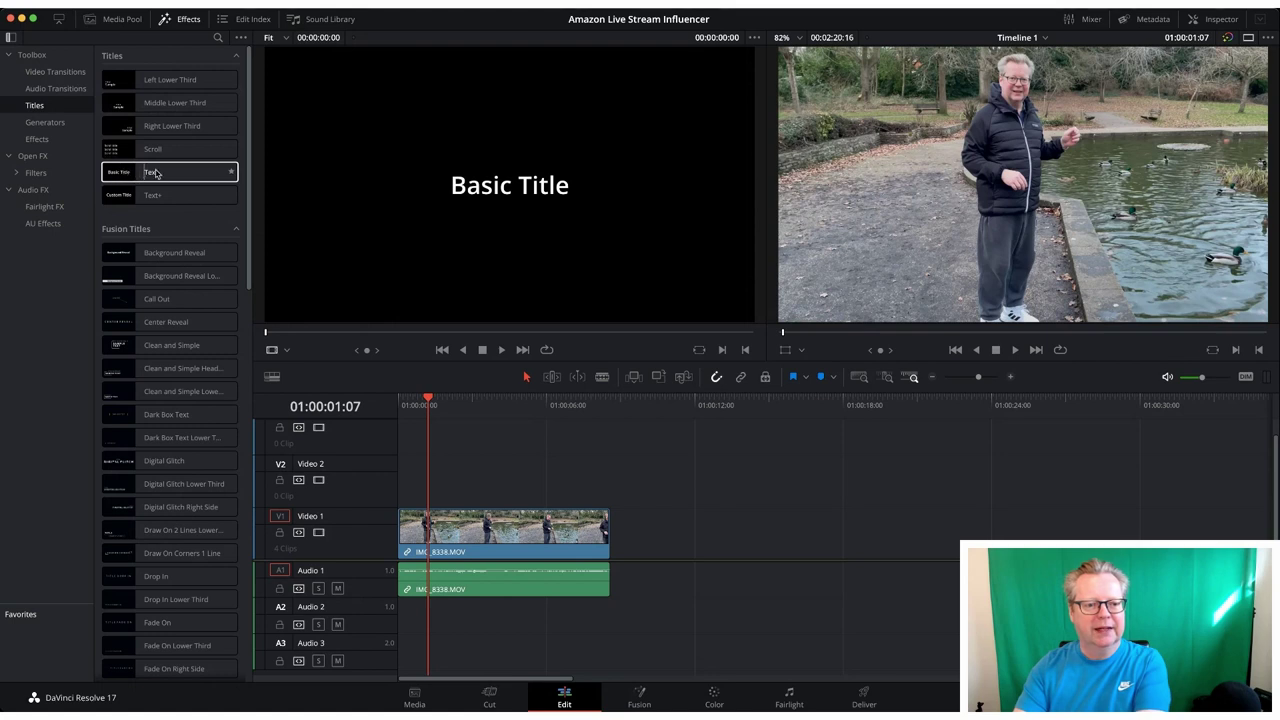
Add a Text Basic Title clip on Video 2 above the duck footage.
click(129, 174)
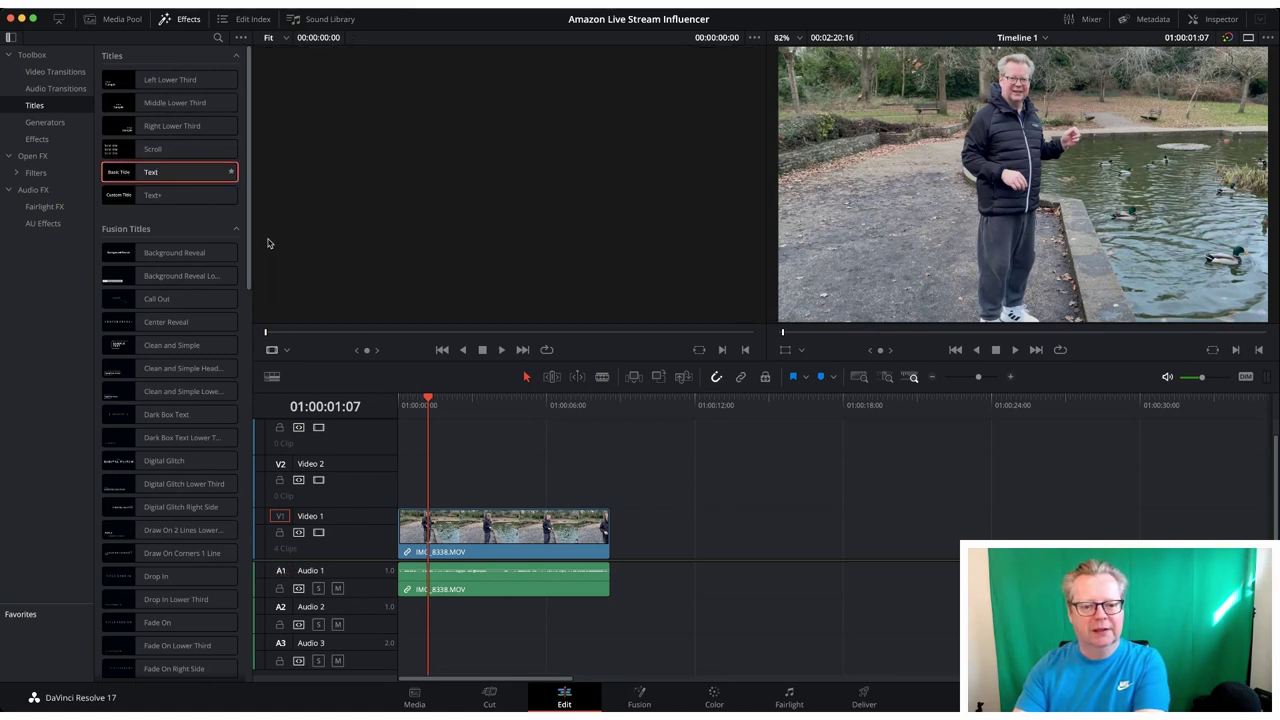
drag(305, 271, 466, 486)
click(476, 485)
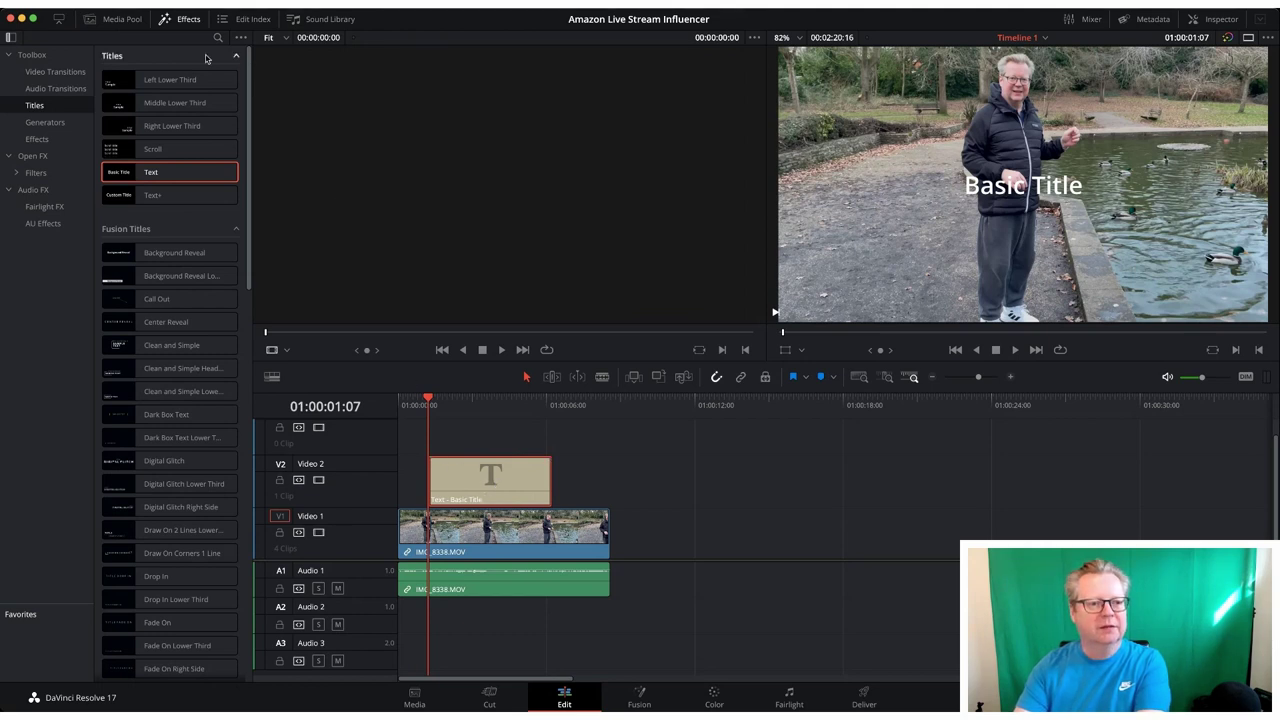
Fit the whole timeline in view and remove the leftover broadcast clips at its end.
click(174, 21)
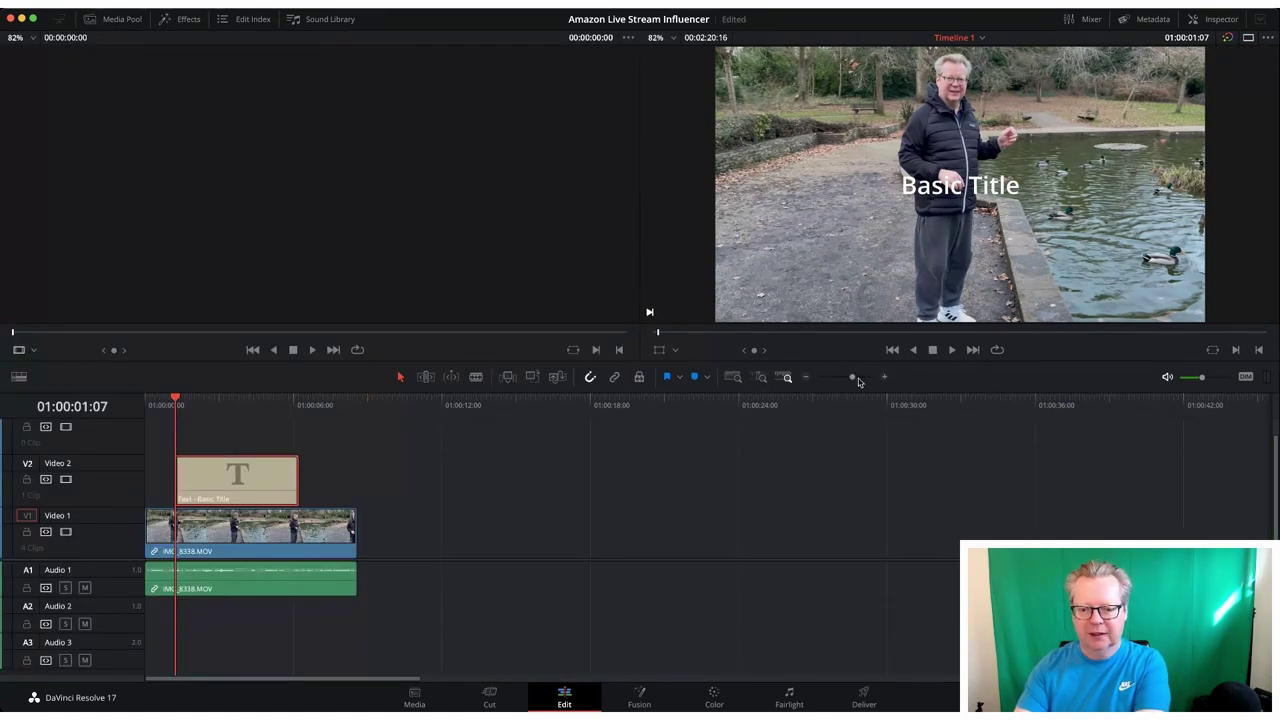
drag(851, 376, 858, 380)
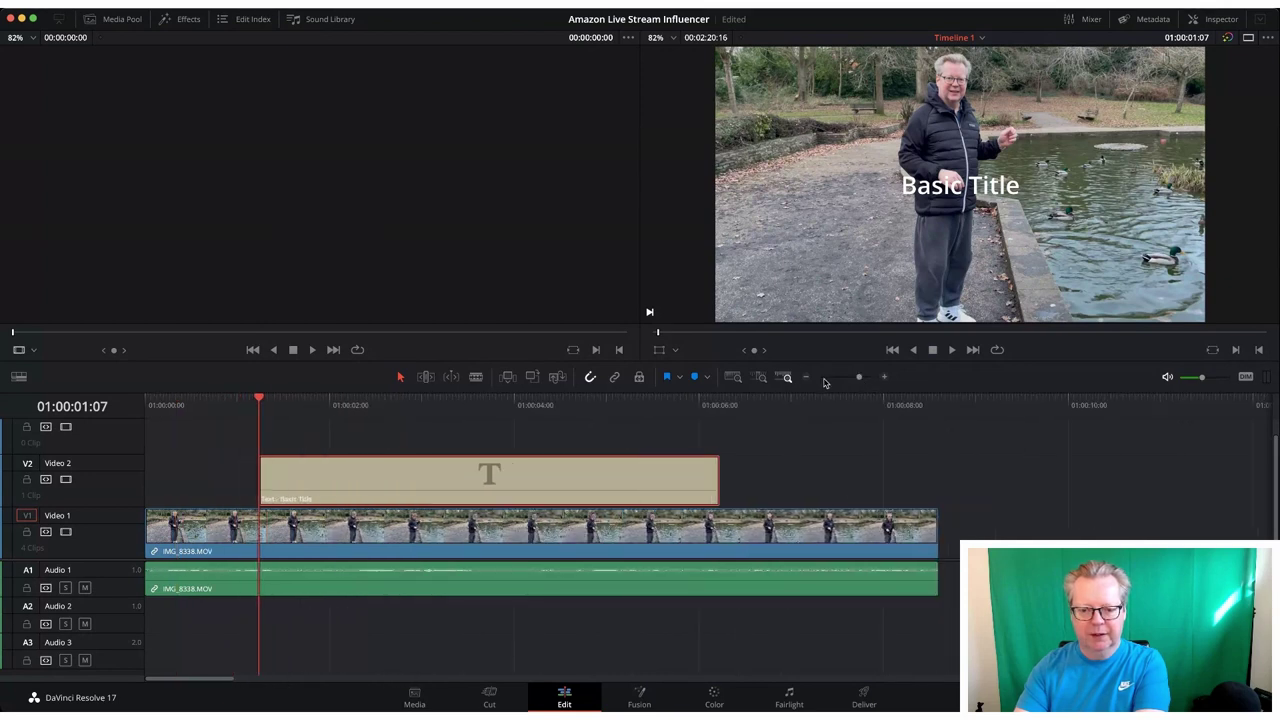
click(741, 378)
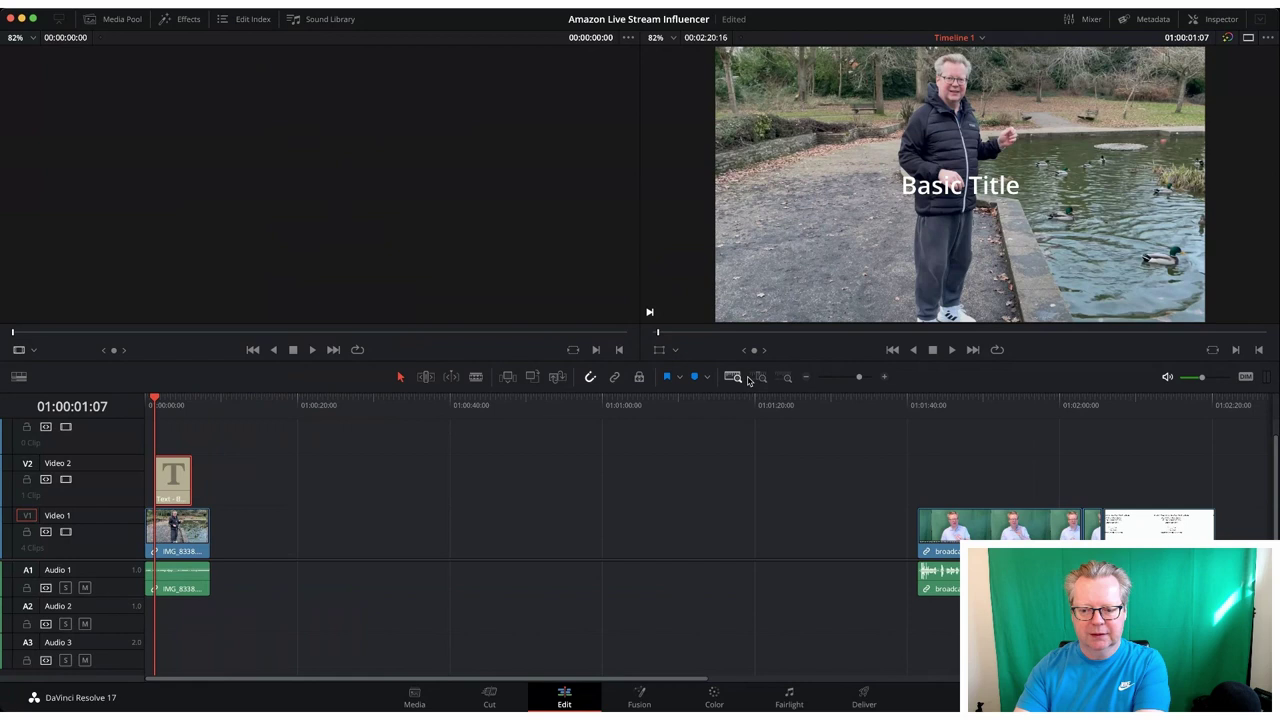
drag(823, 434, 1103, 591)
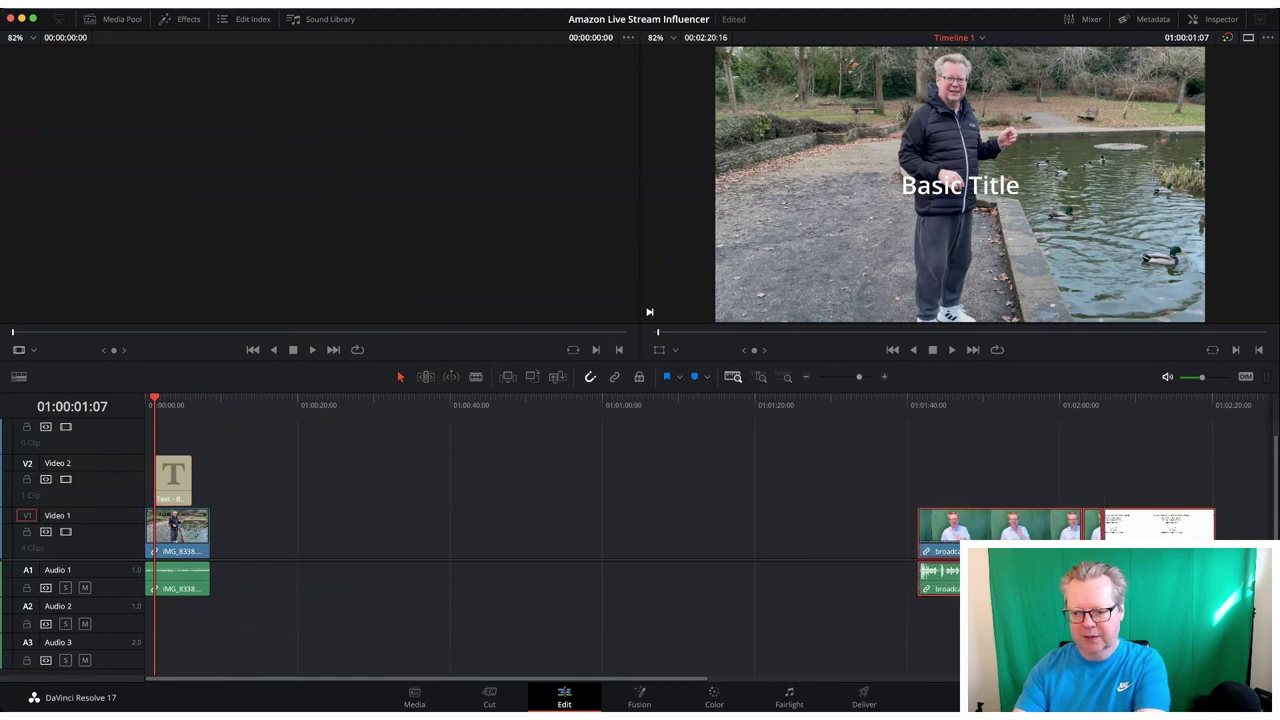
key(shift+z)
key(End)
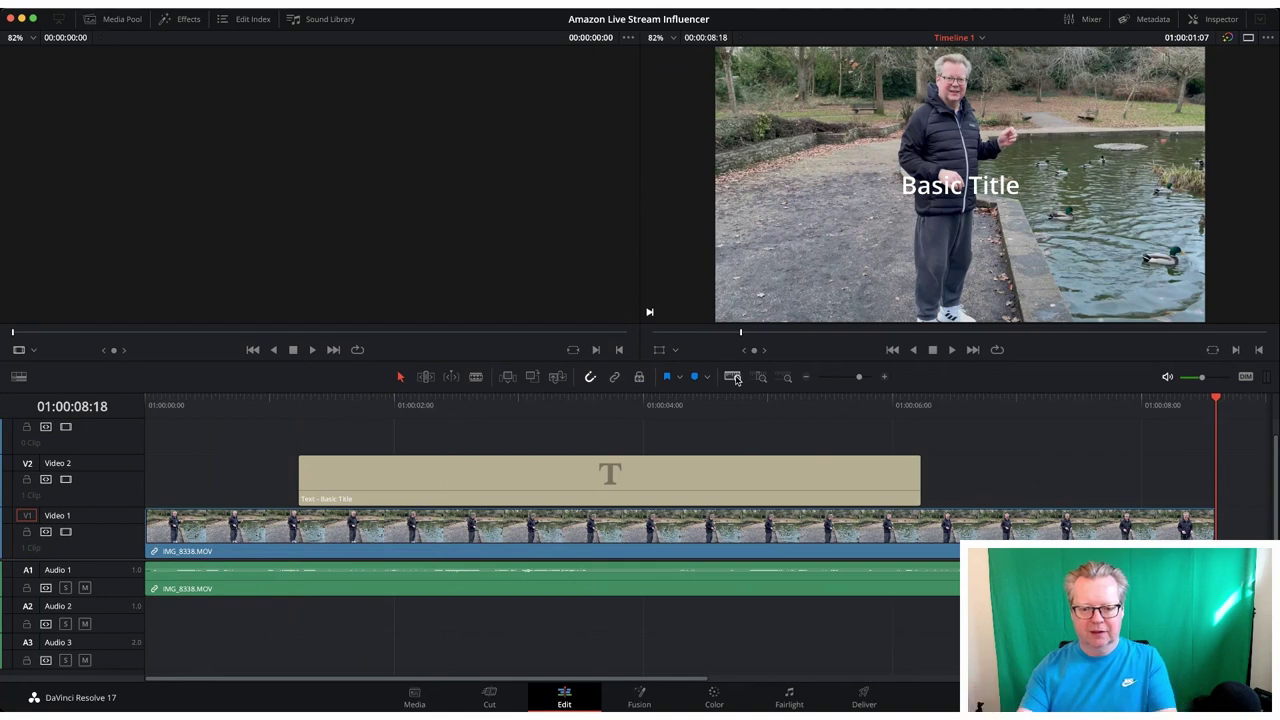
Select the Basic Title clip on V2 and show its Title tab in the Inspector.
click(666, 475)
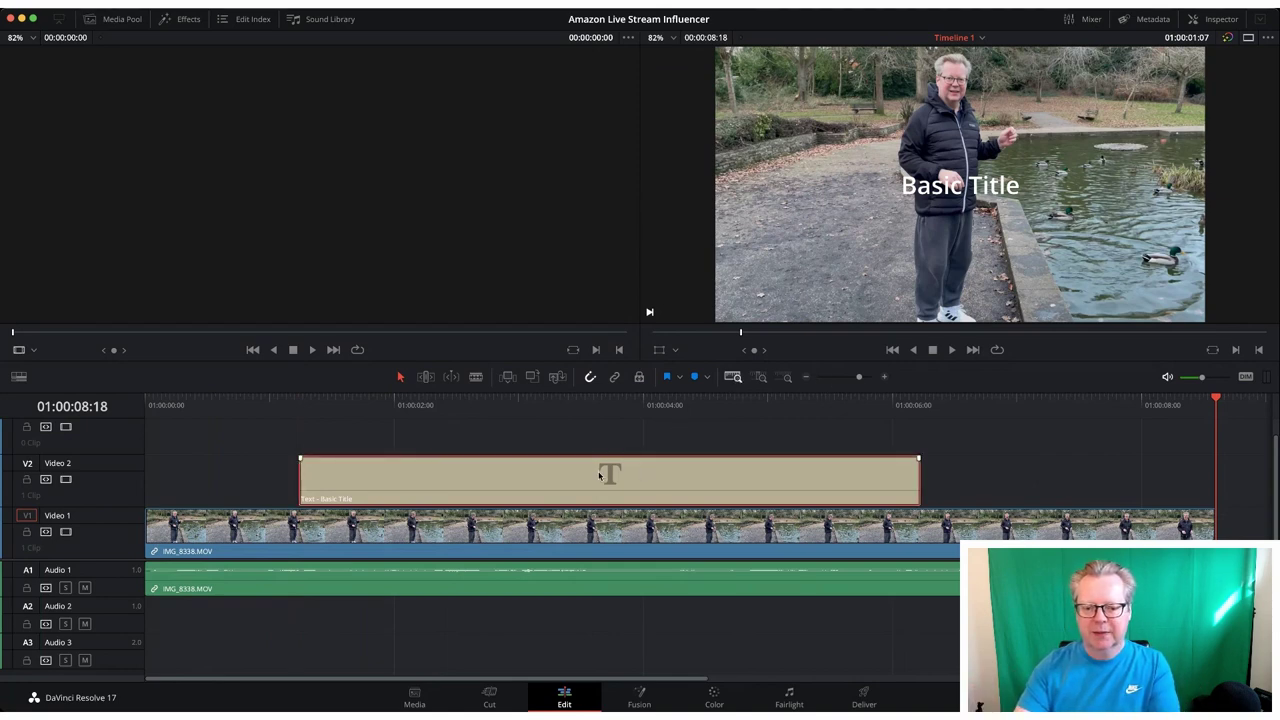
click(1220, 22)
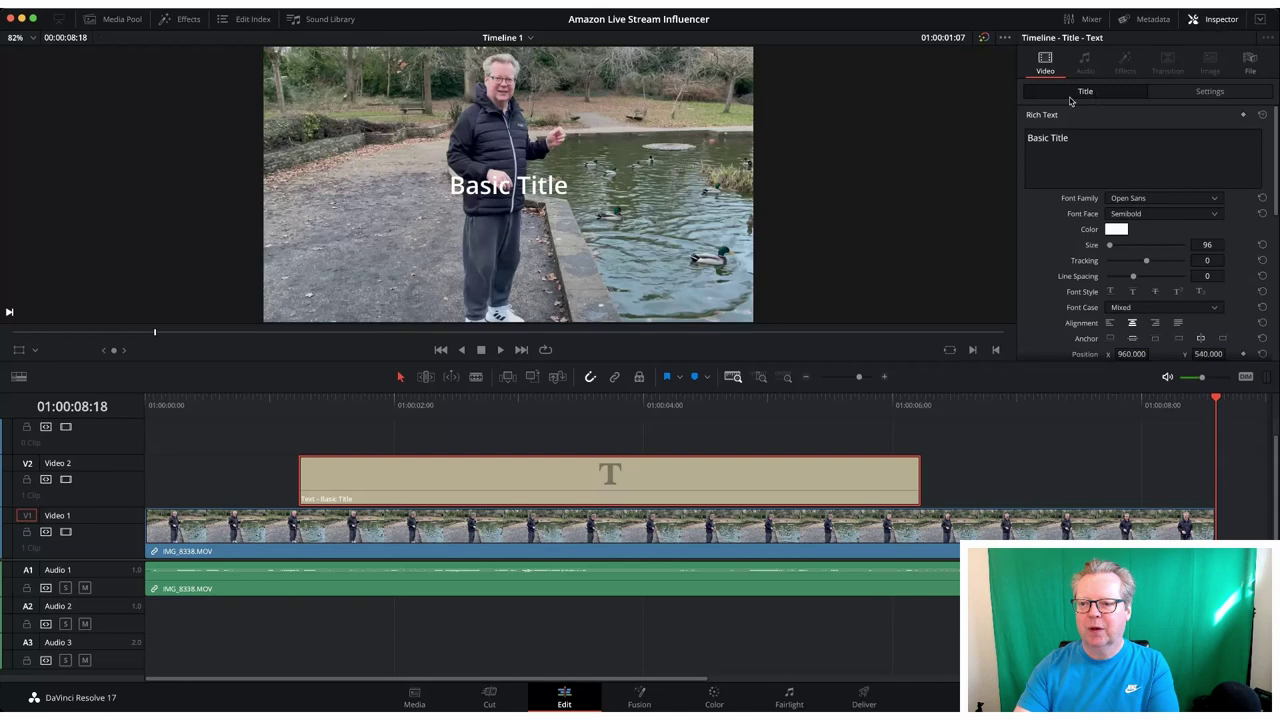
click(1195, 92)
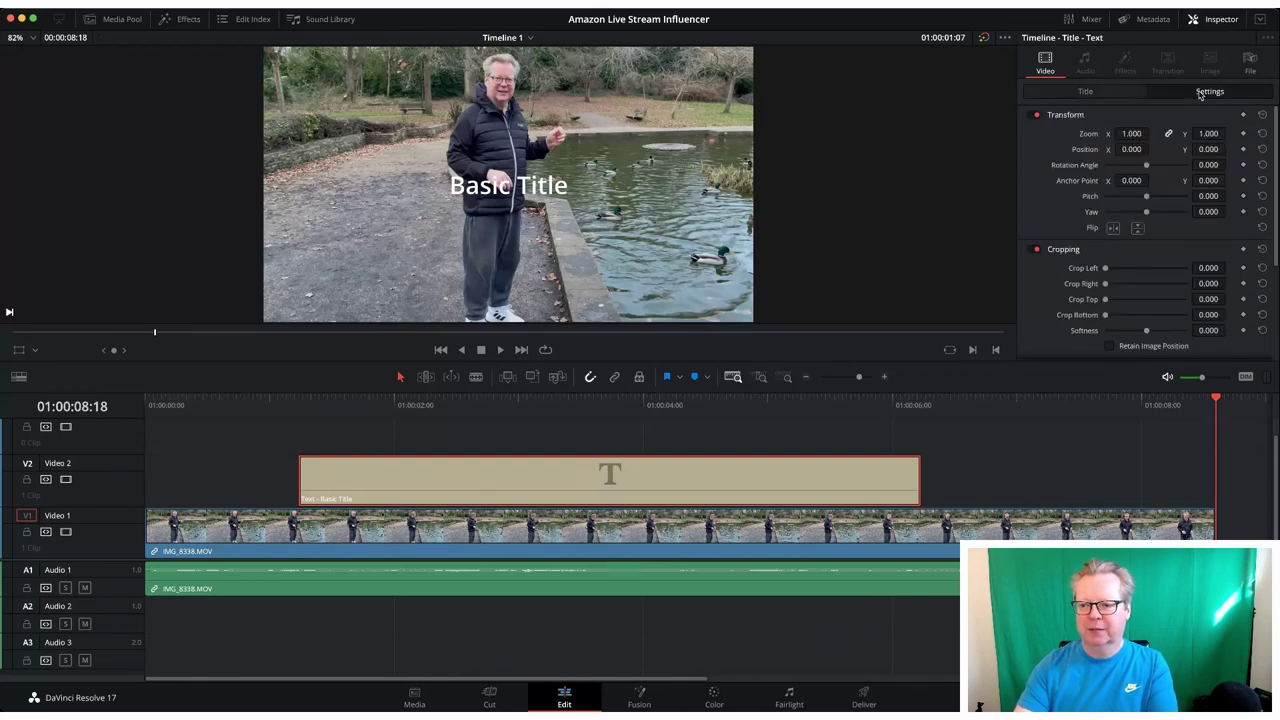
click(1088, 92)
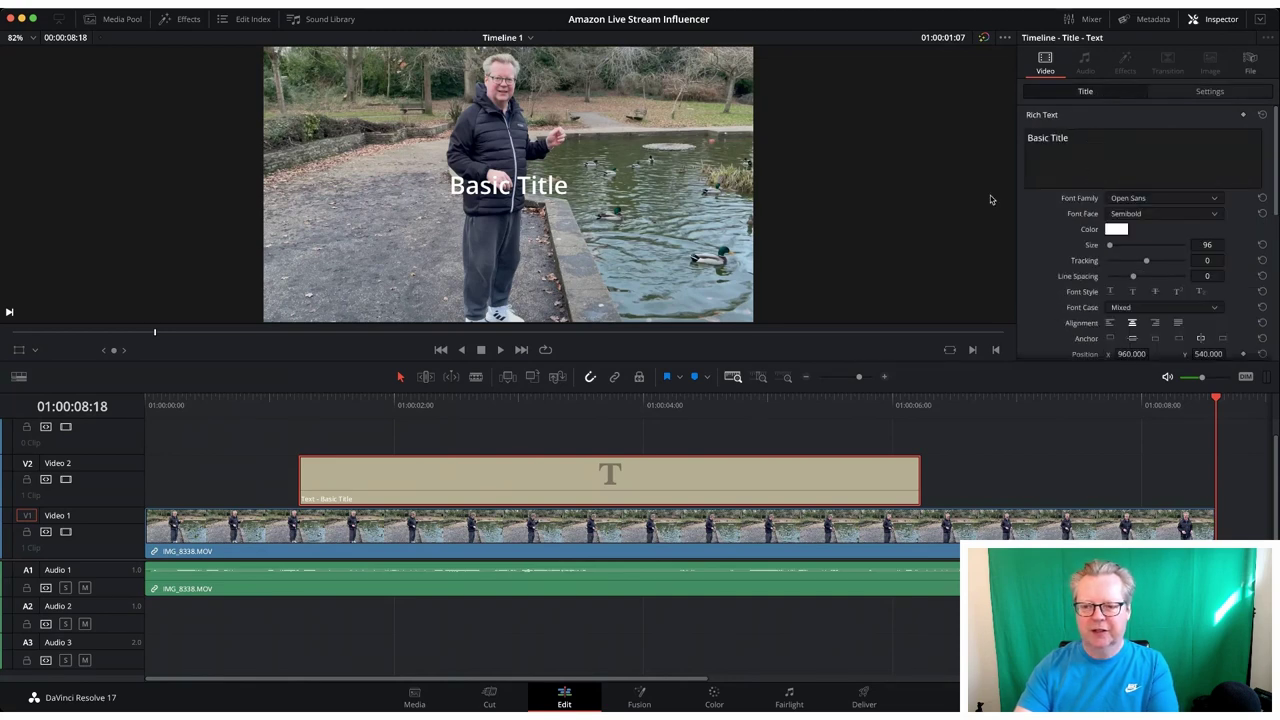
Replace the title text with 'Feeding The Ducks' and colour it yellow.
click(1078, 137)
triple_click(1060, 139)
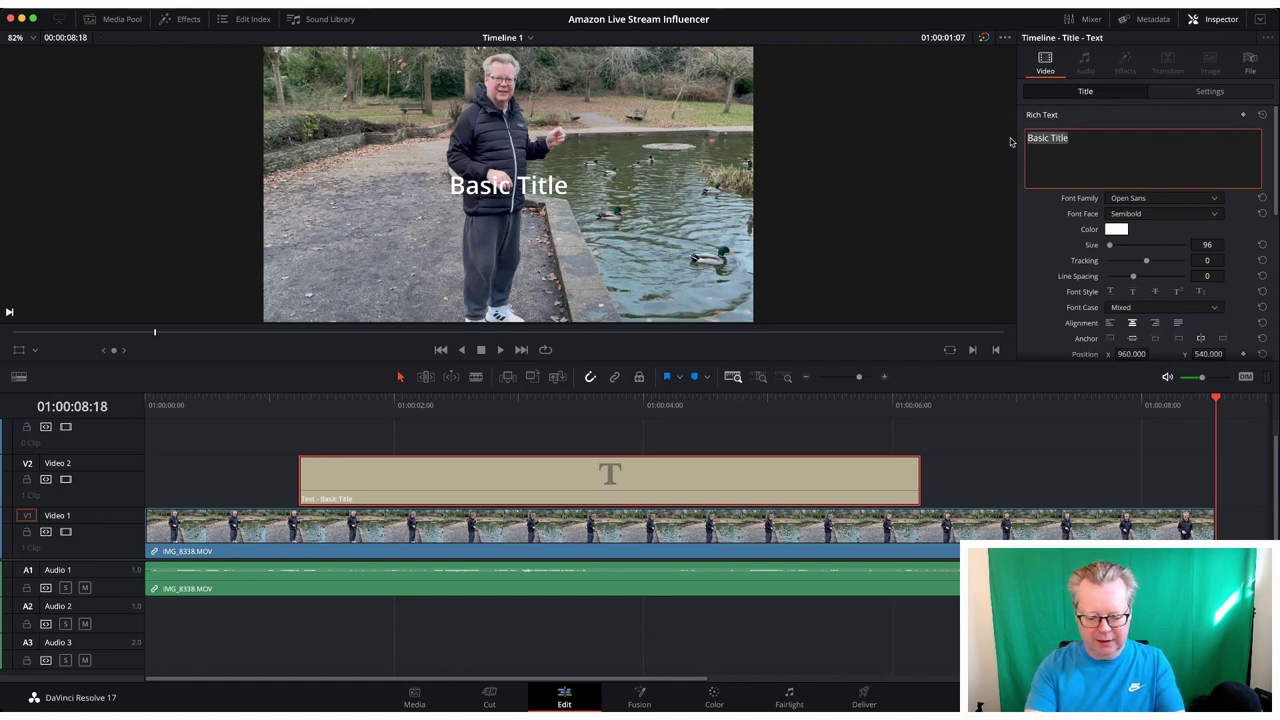
key(BackSpace)
text(Feed)
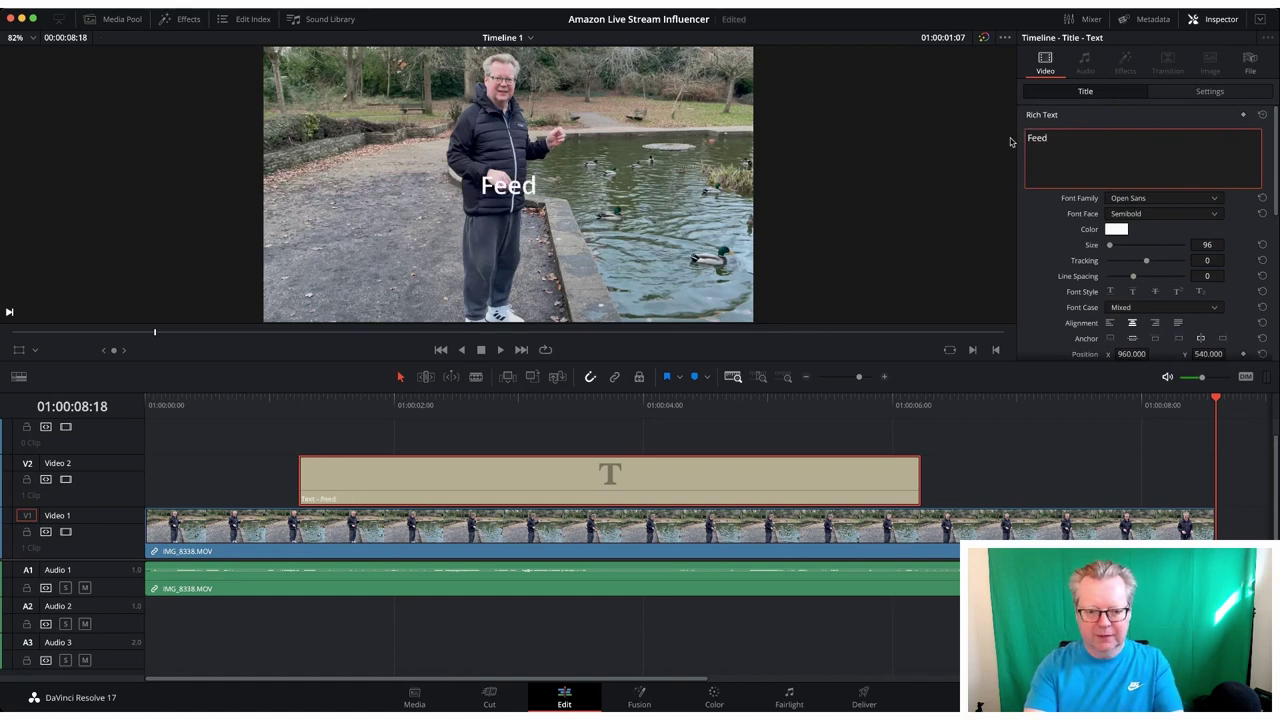
text(ing The )
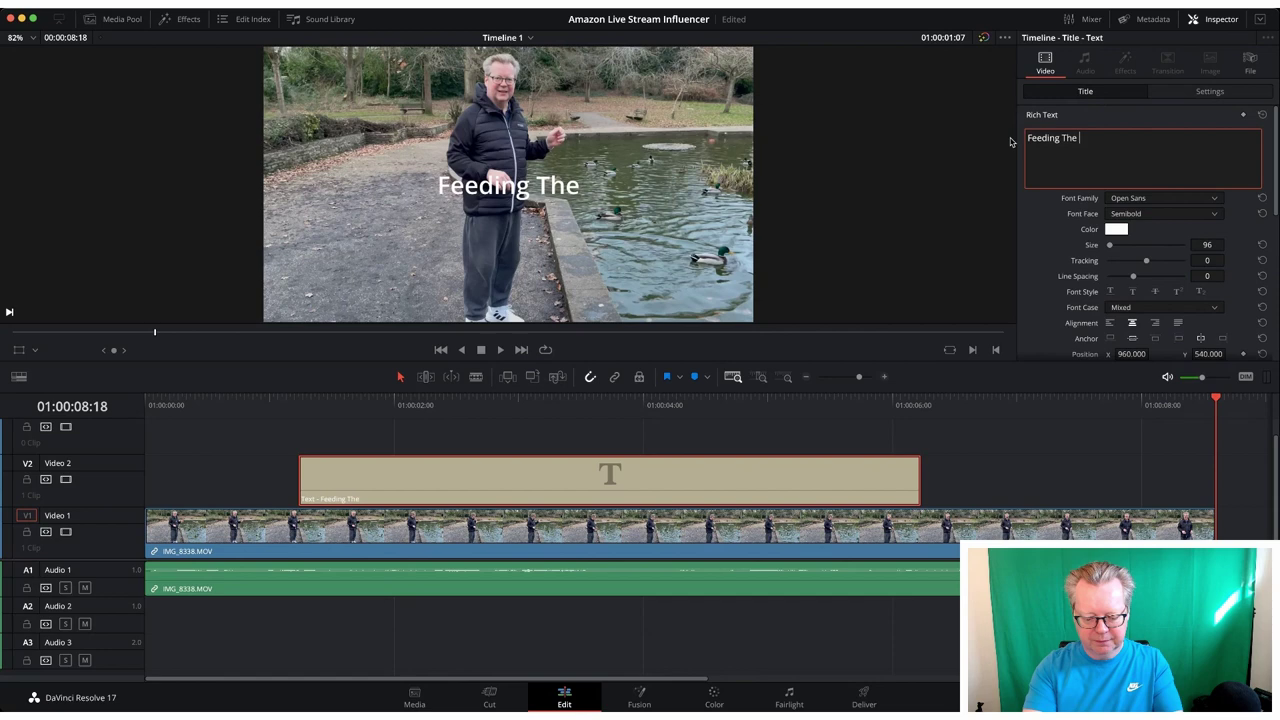
text(Ducks)
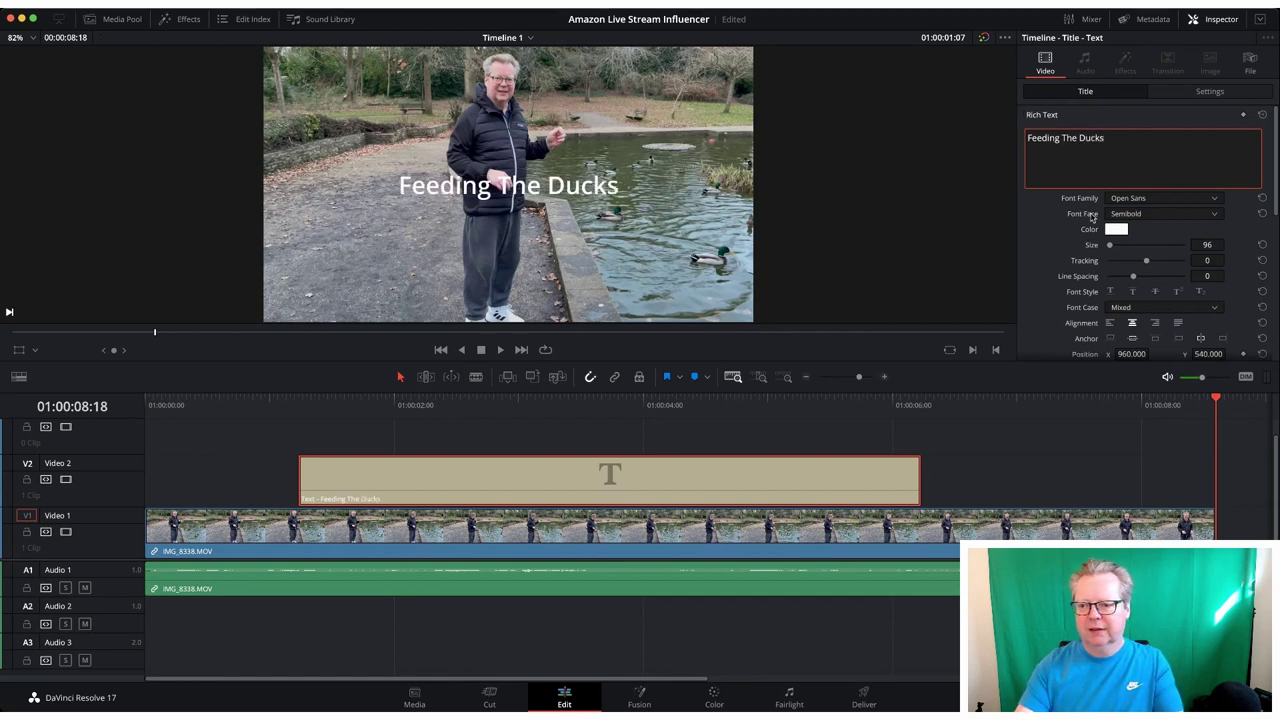
click(1114, 231)
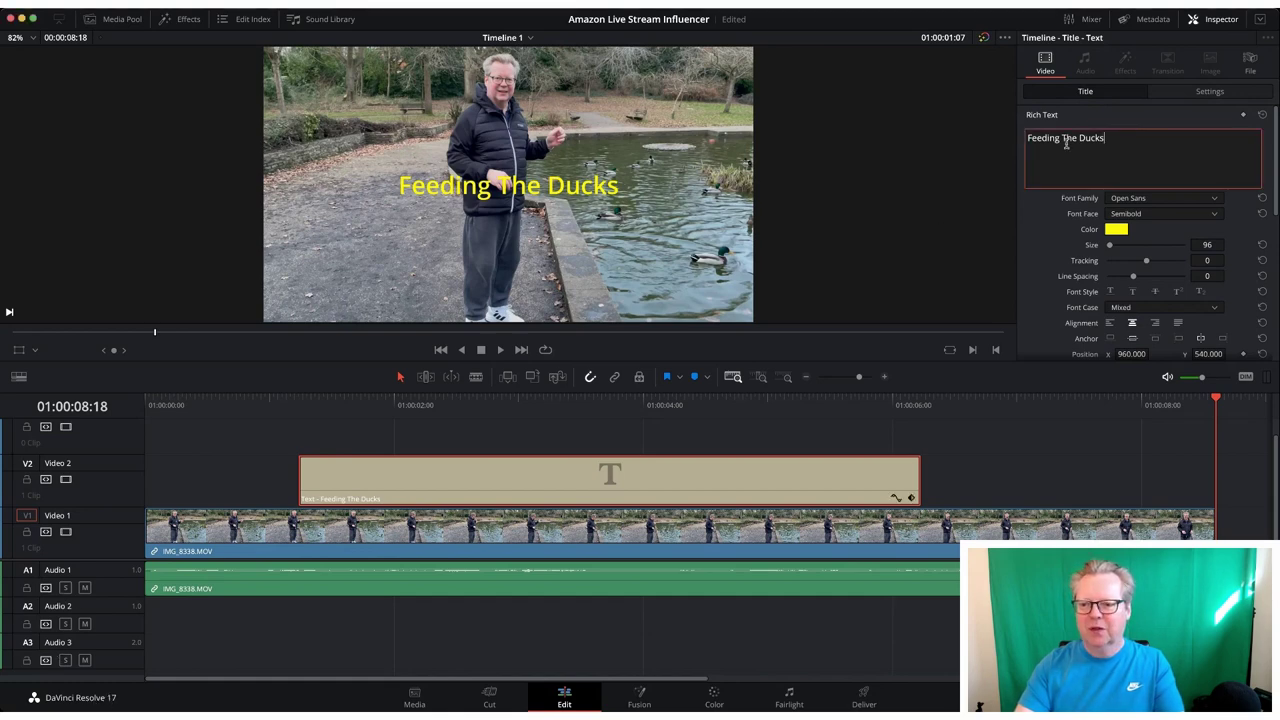
Zoom the title to 1.290, reset Position X to centre, and lower Position Y to -291.
click(1188, 95)
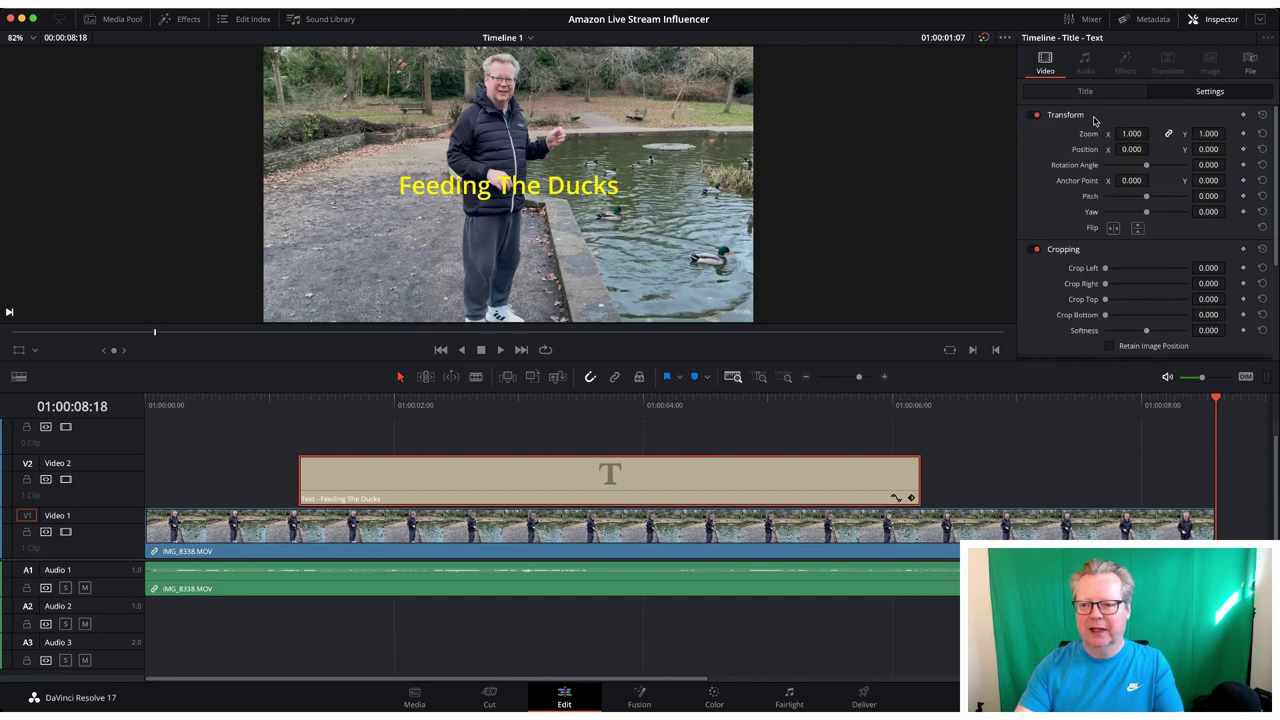
drag(1131, 133, 1177, 154)
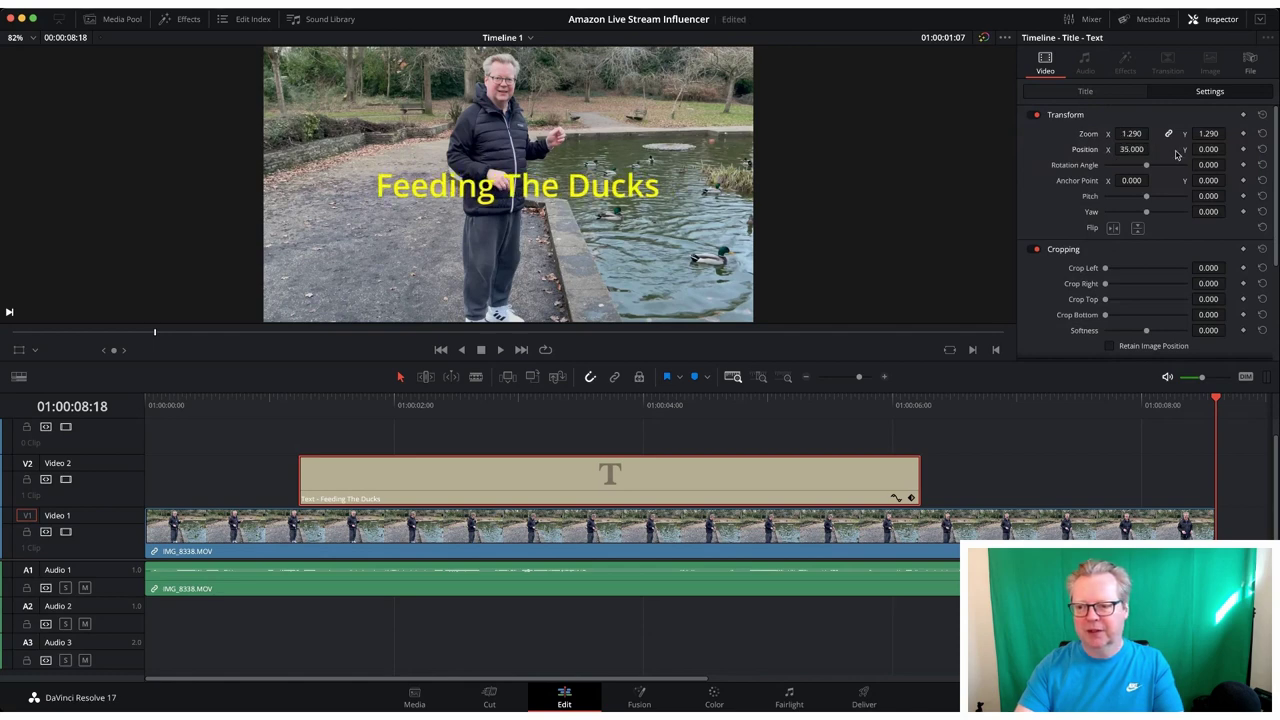
click(1262, 149)
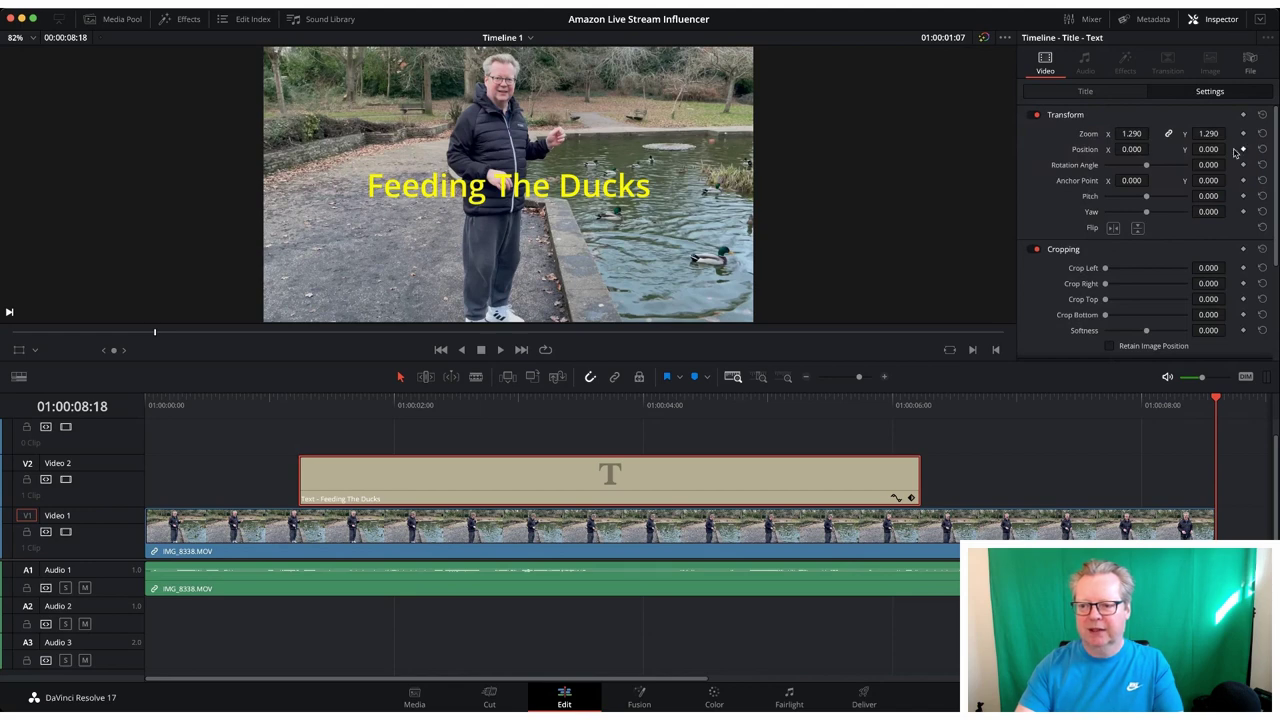
drag(1208, 149, 1216, 153)
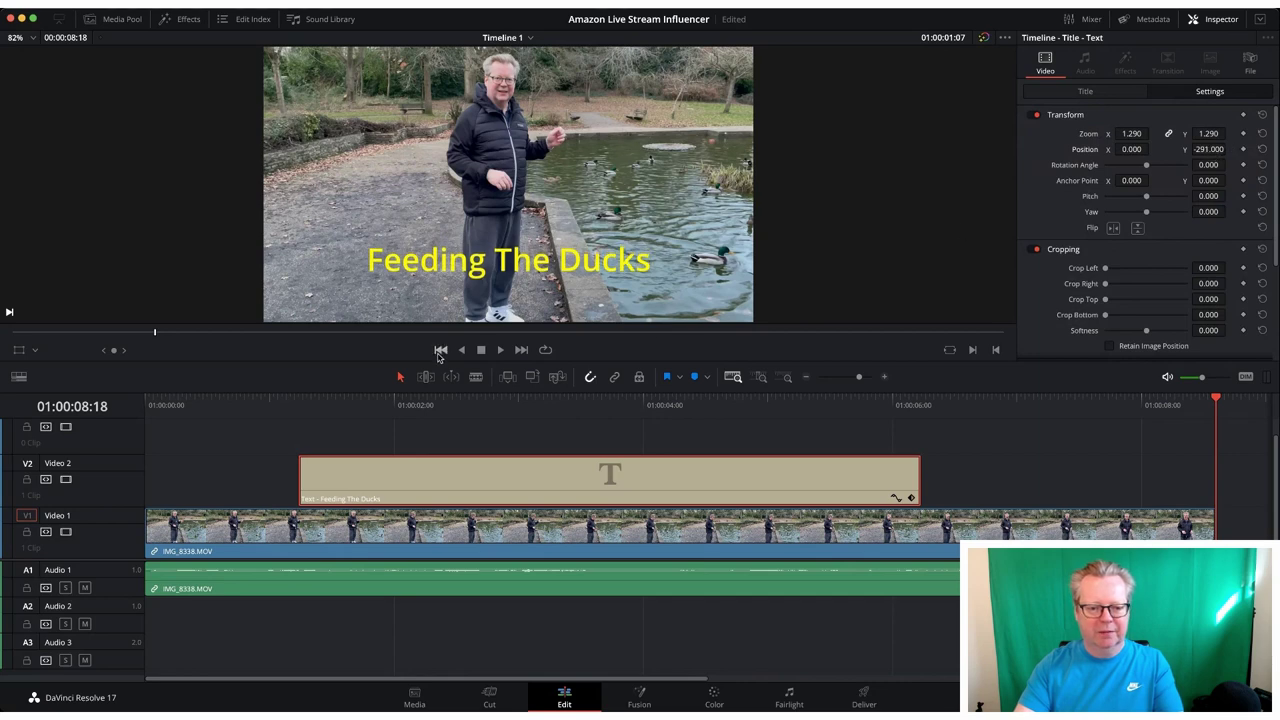
click(439, 351)
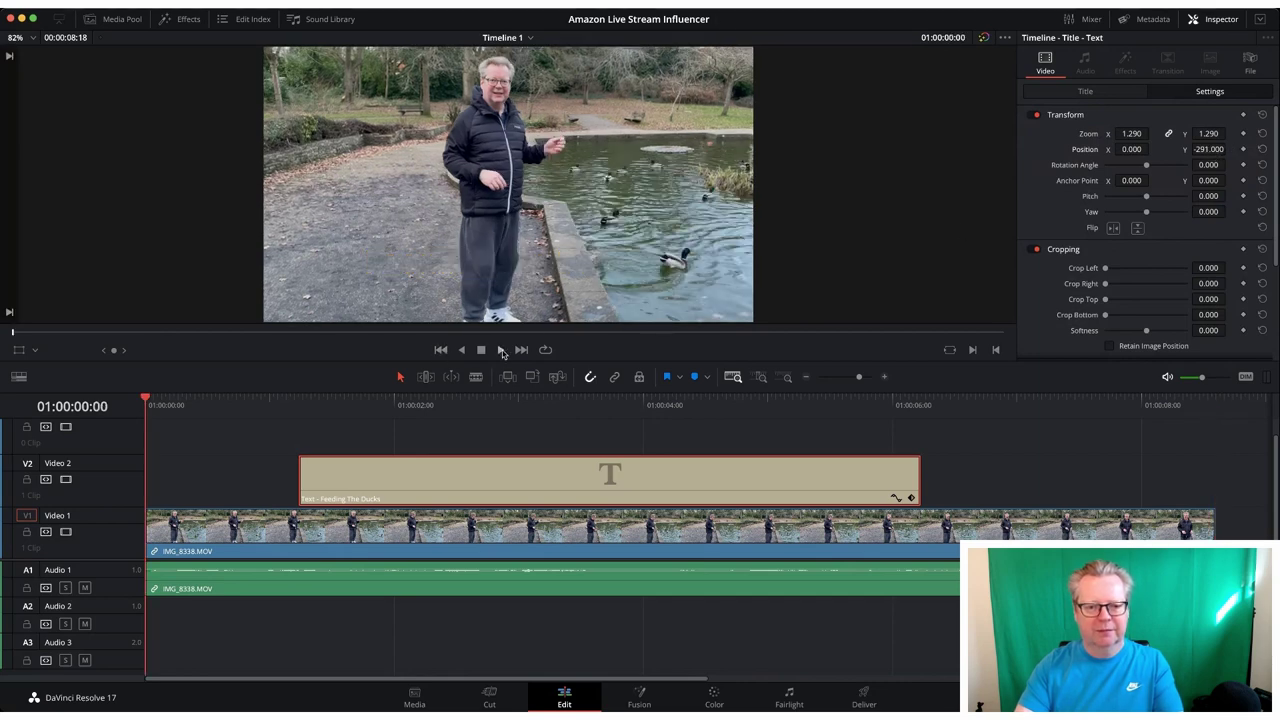
click(503, 351)
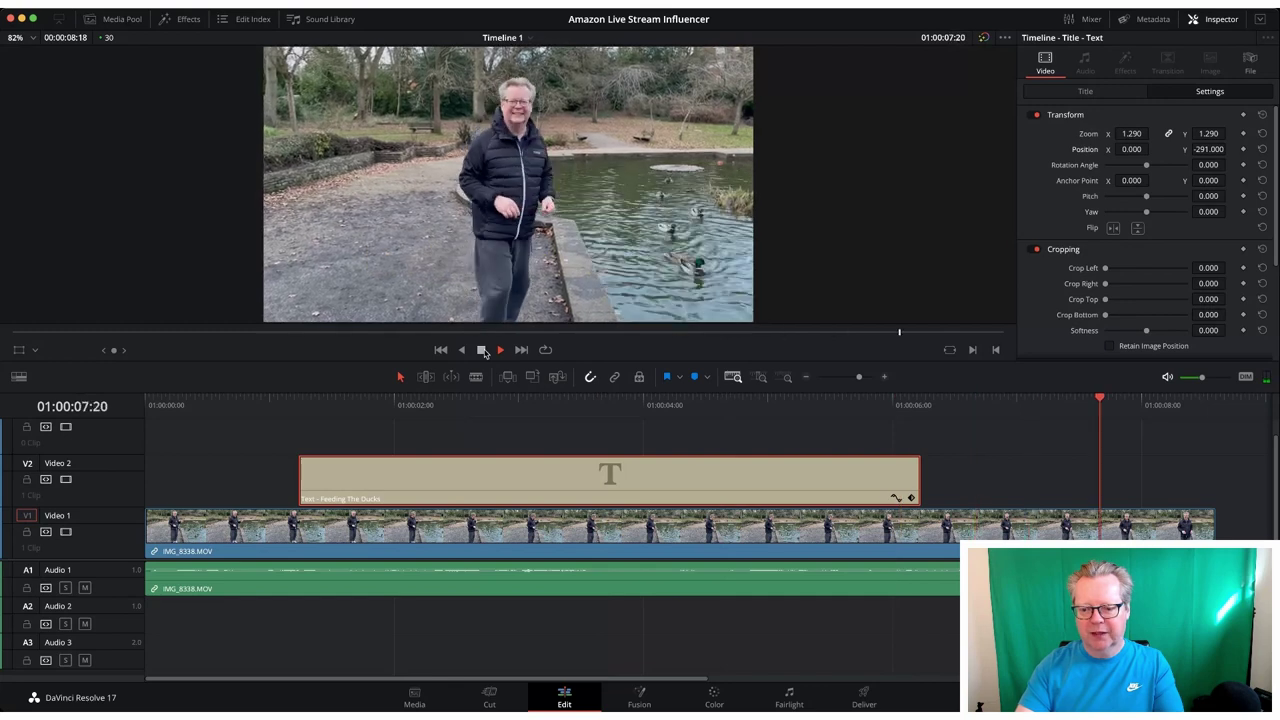
click(481, 349)
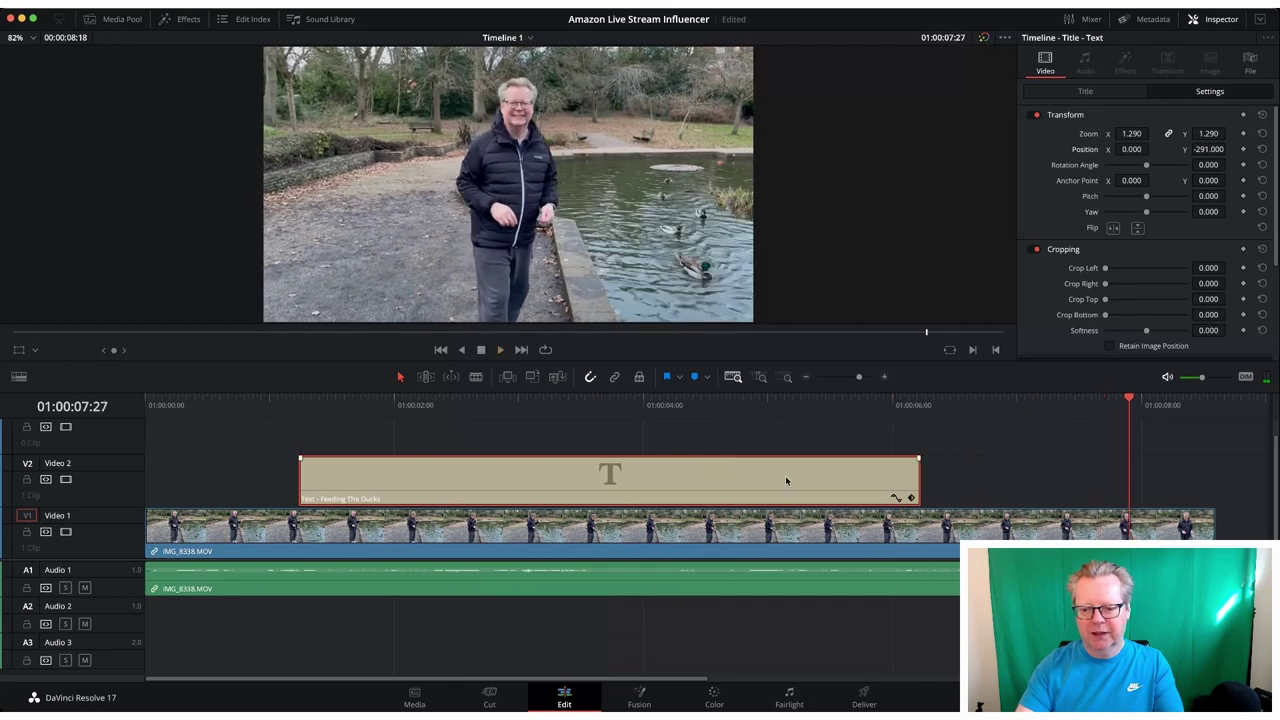
Trim the title clip's end about 1 second 7 frames later, to roughly 01:00:07, and play it back.
click(919, 477)
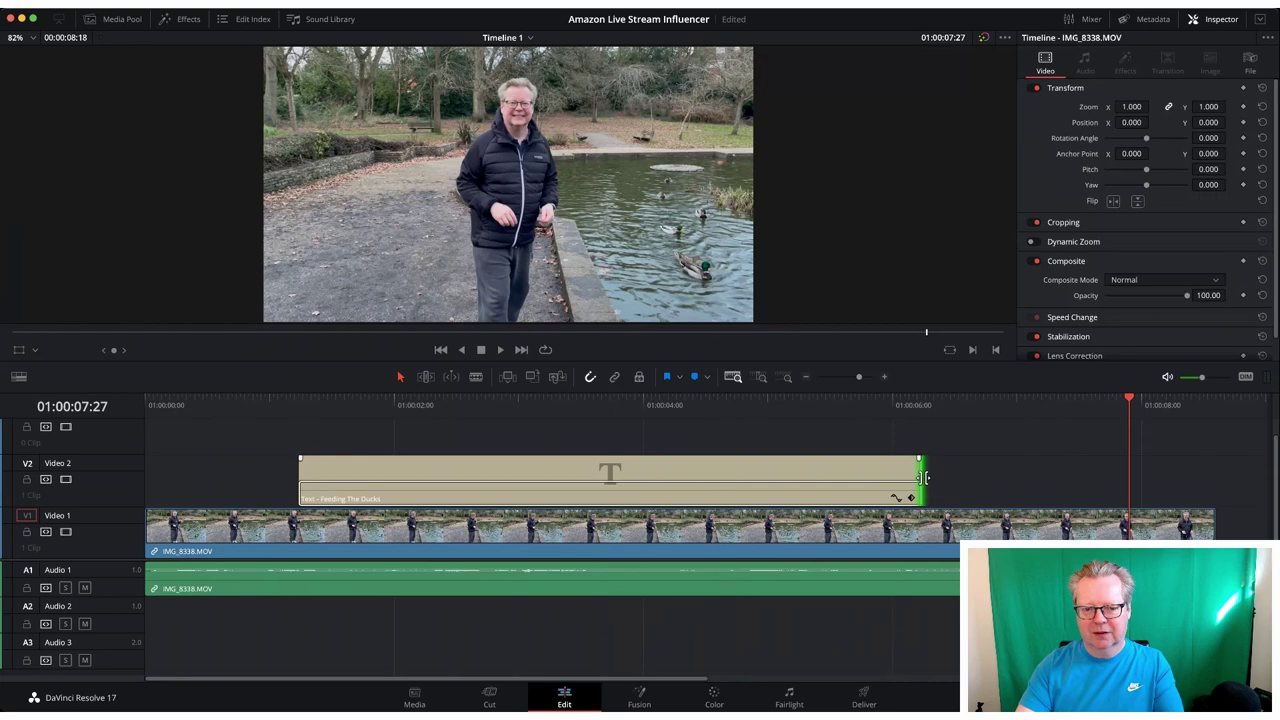
drag(924, 477, 1077, 484)
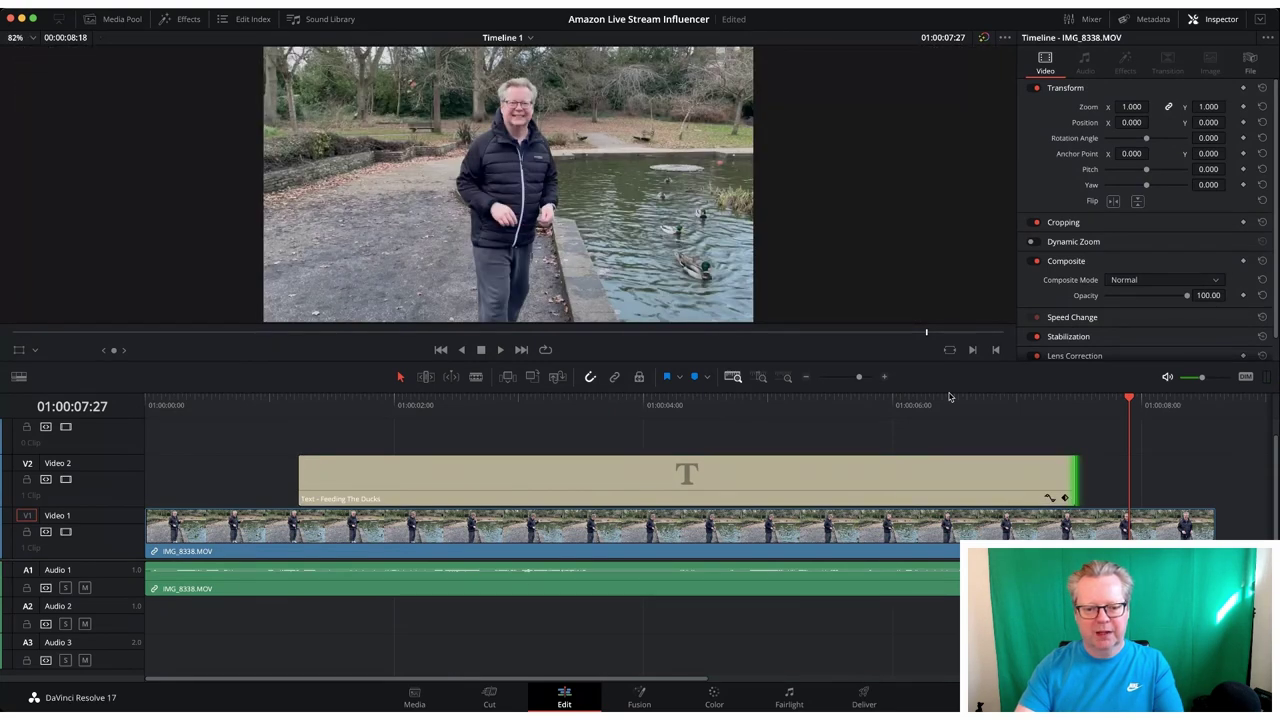
click(952, 400)
click(501, 352)
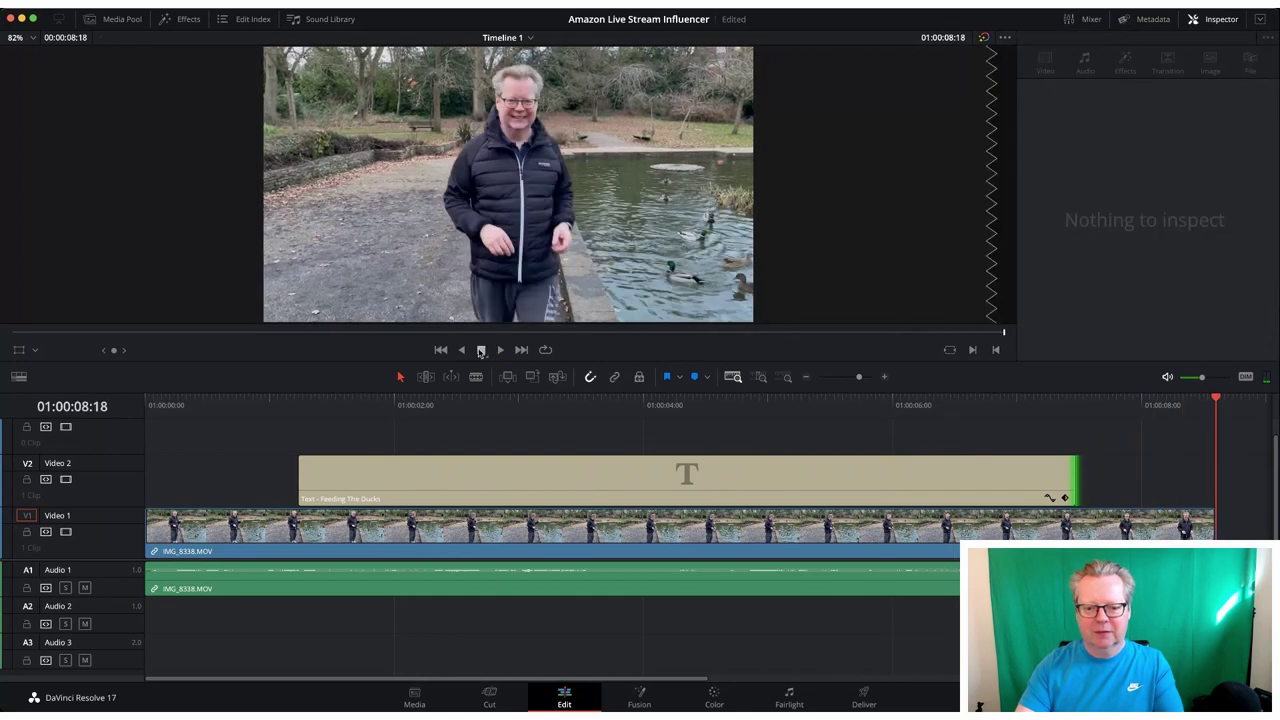
click(585, 400)
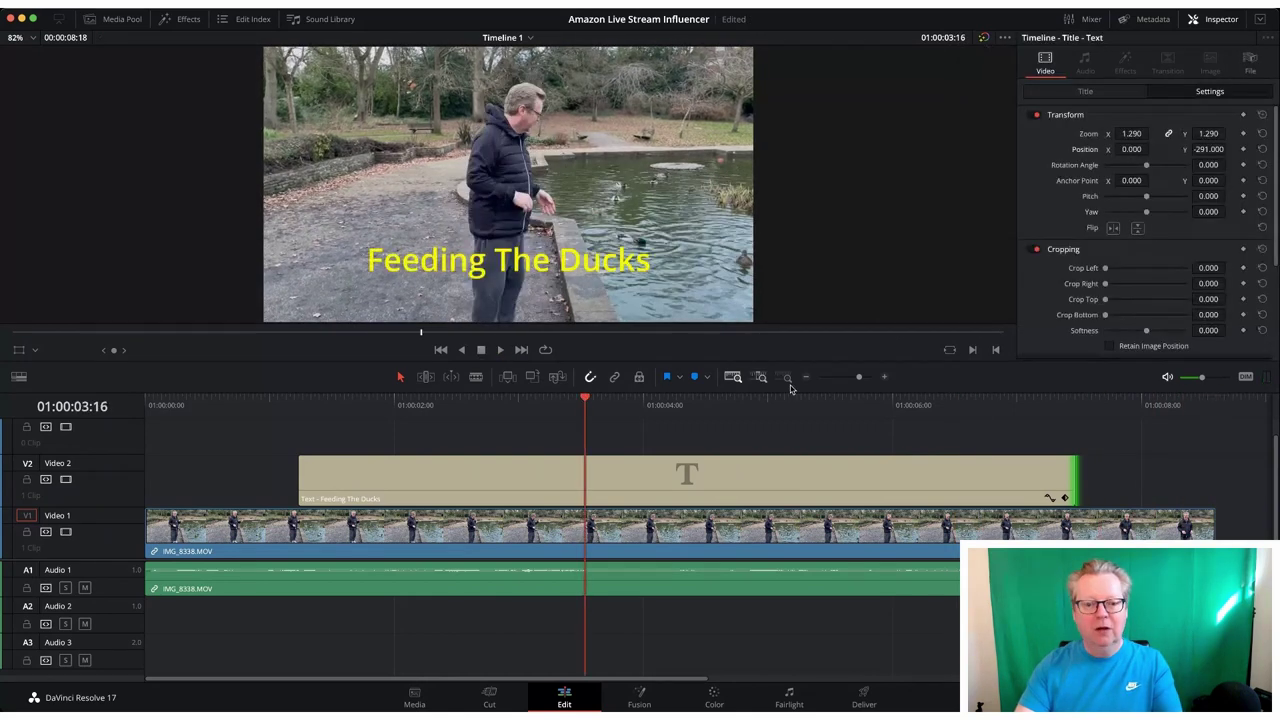